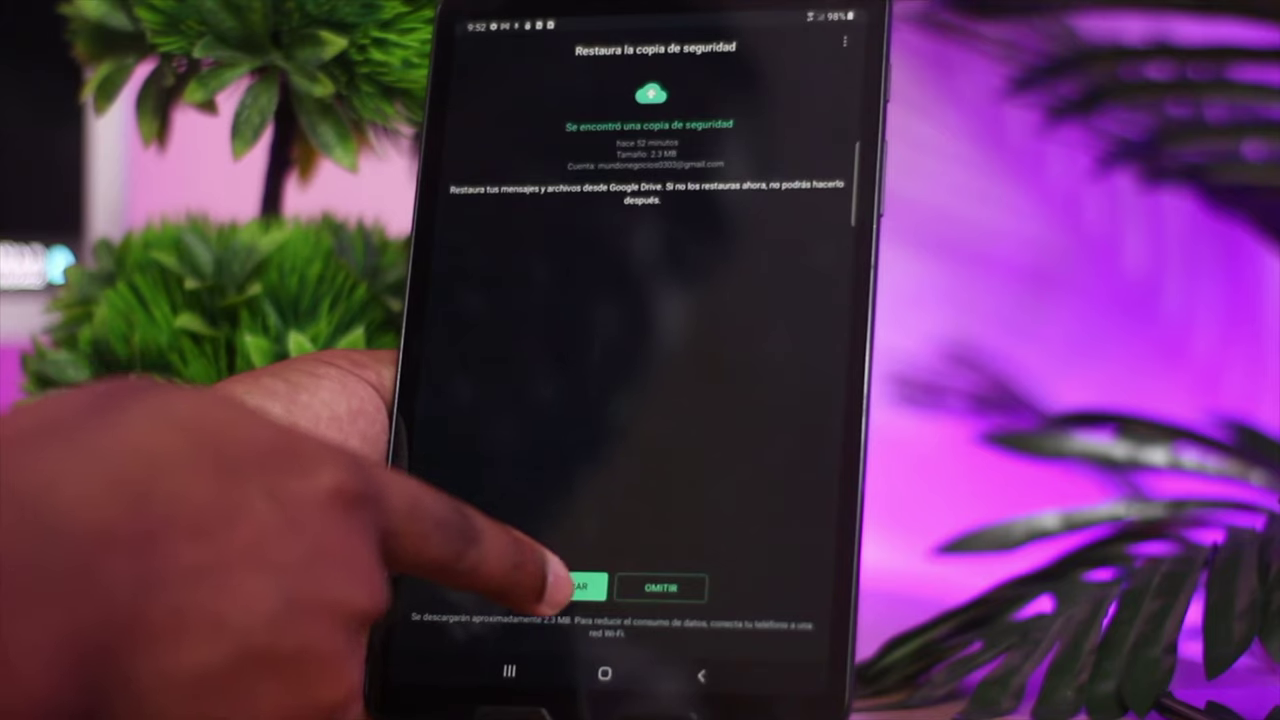
left_click(580, 587)
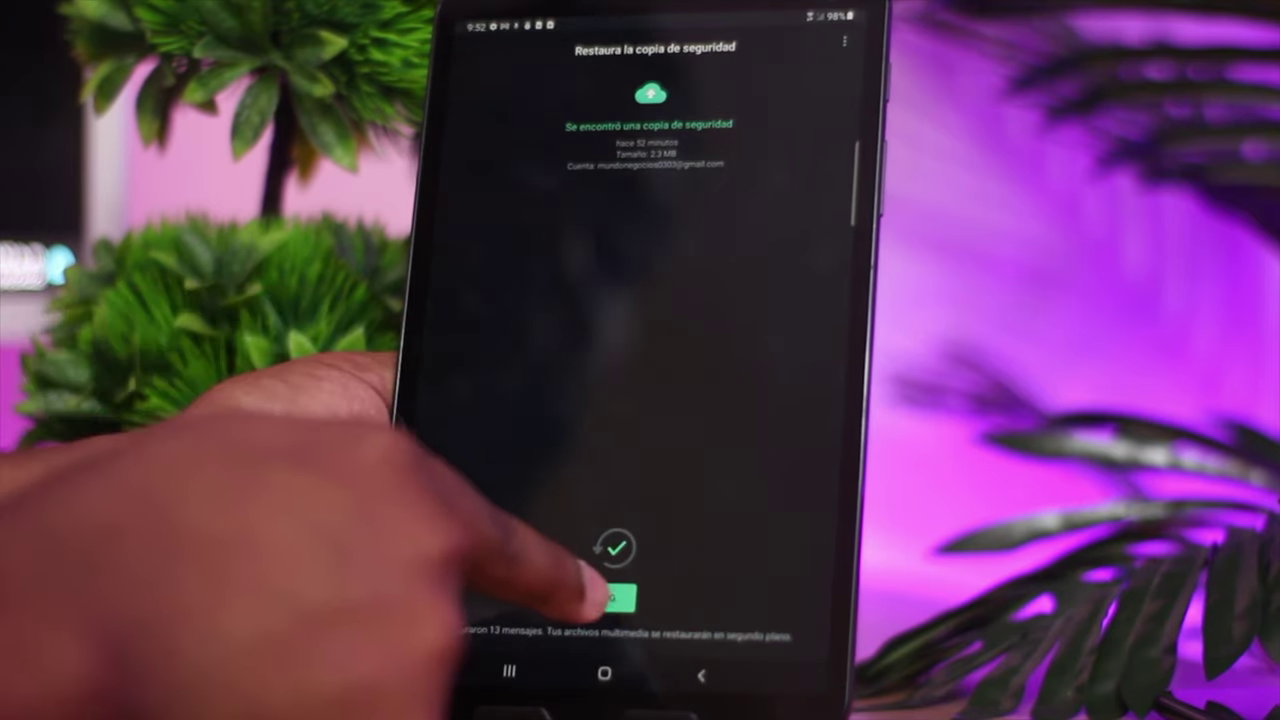
left_click(610, 597)
left_click(586, 204)
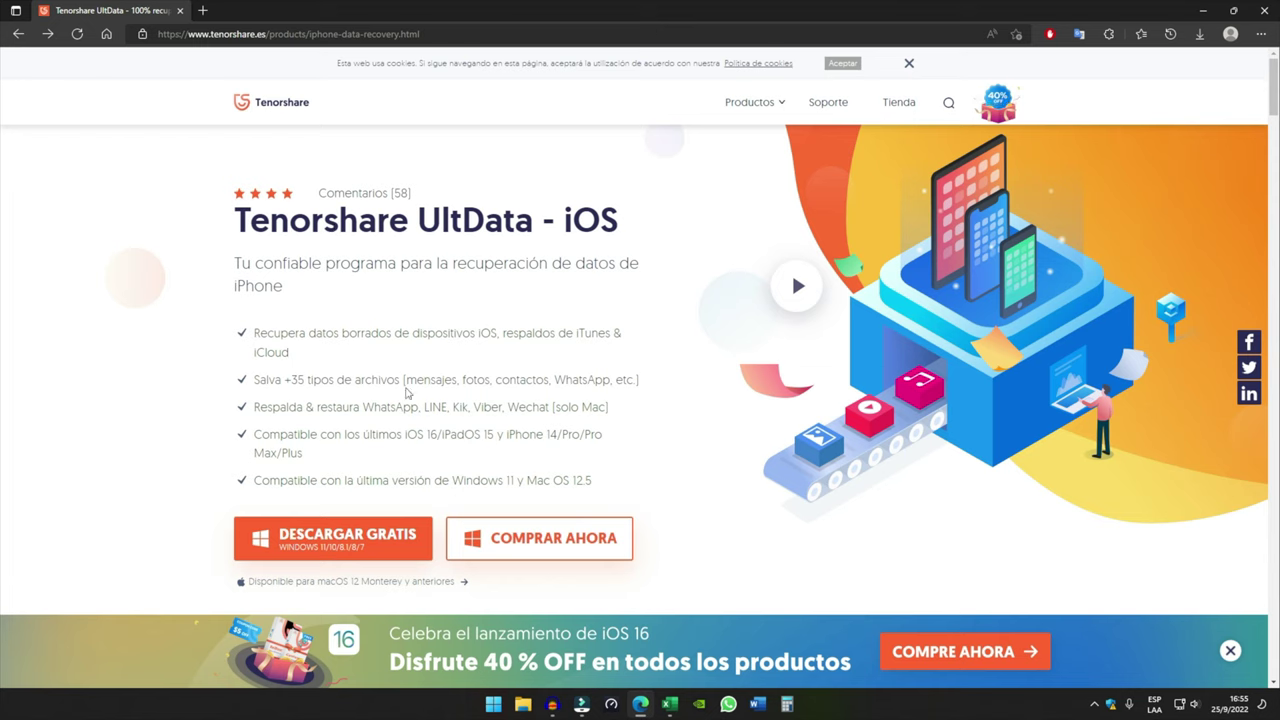
- Open the UltData iPhone data recovery product page and download the free Windows version
mouse_move(770, 112)
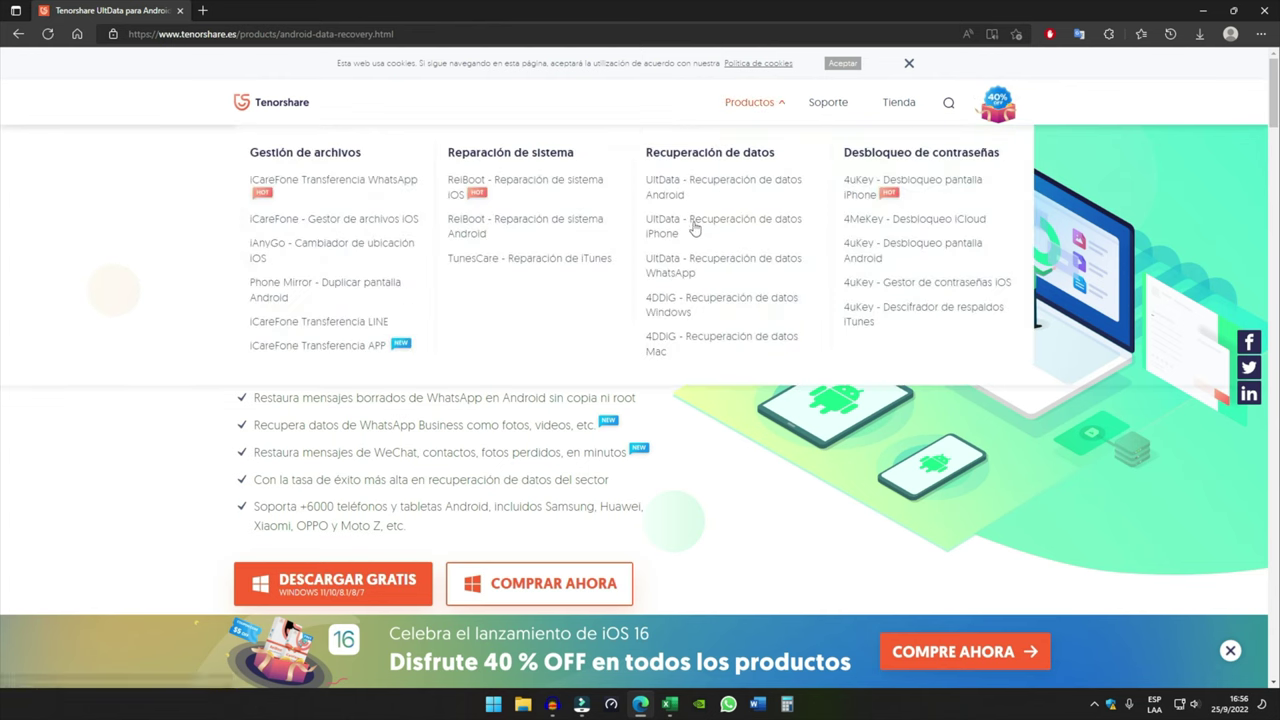
left_click(668, 230)
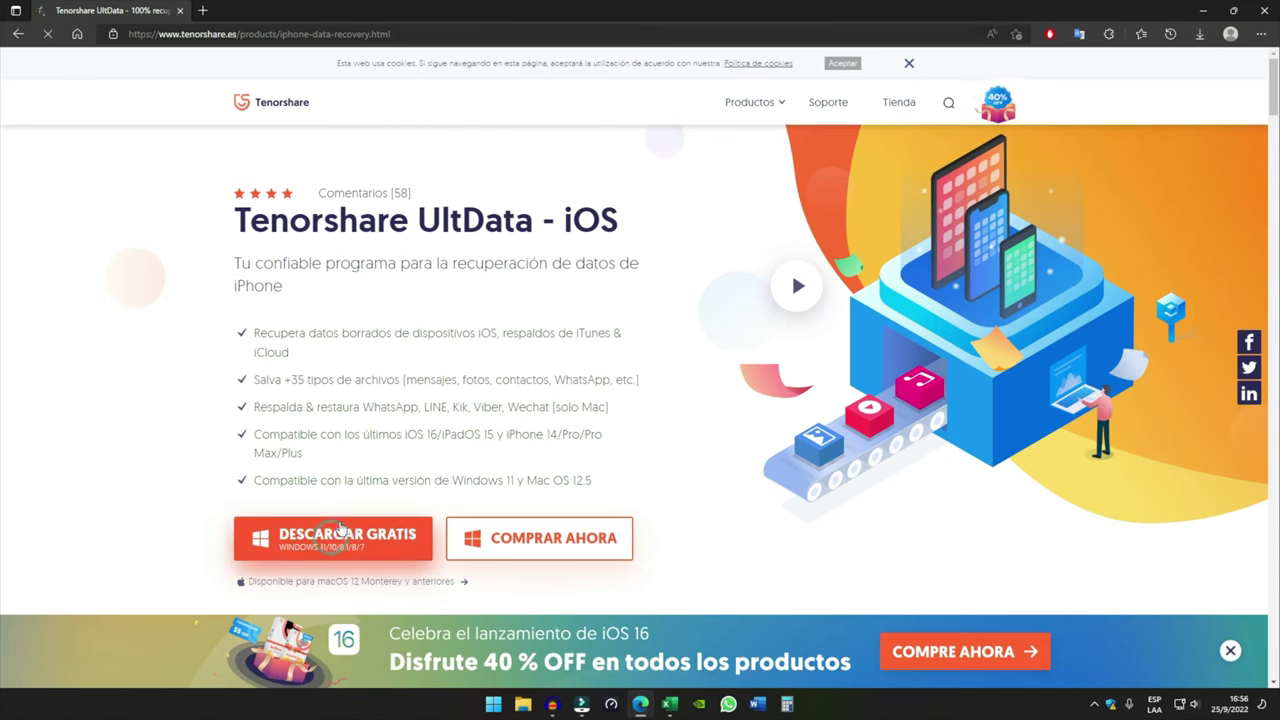
left_click(340, 535)
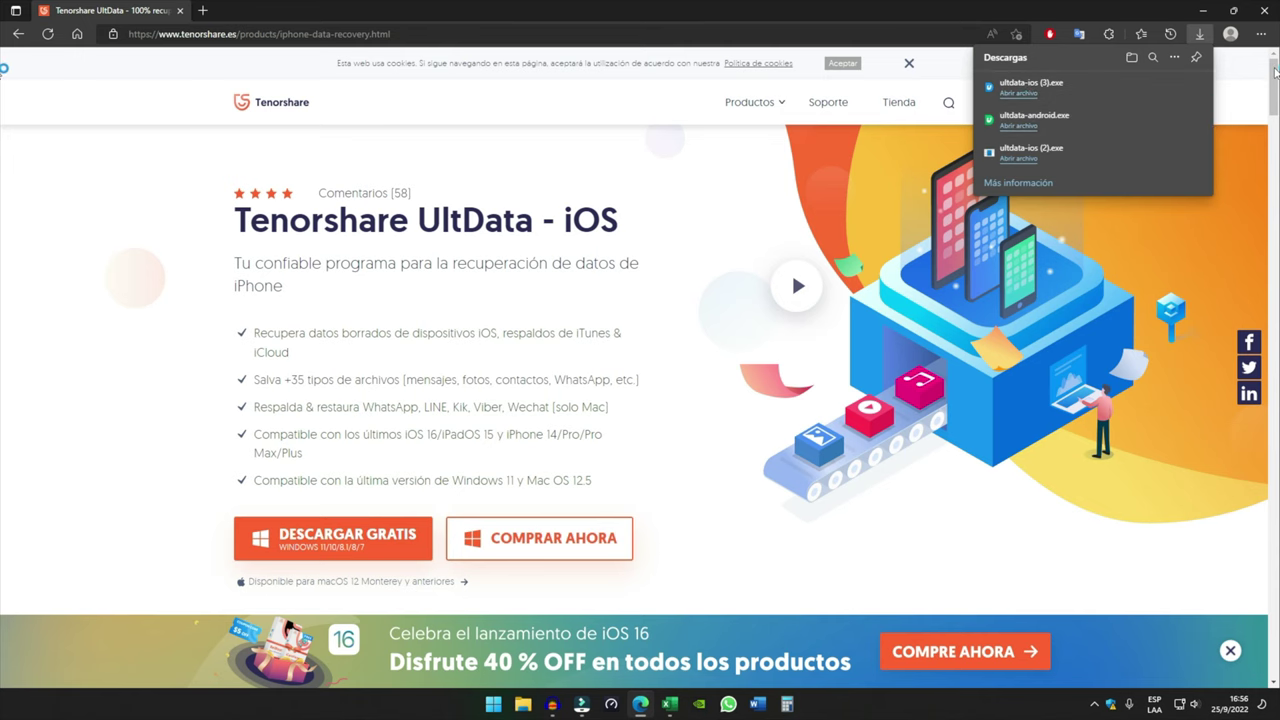
- Minimize the browser, then install UltData and start it
left_click(1206, 12)
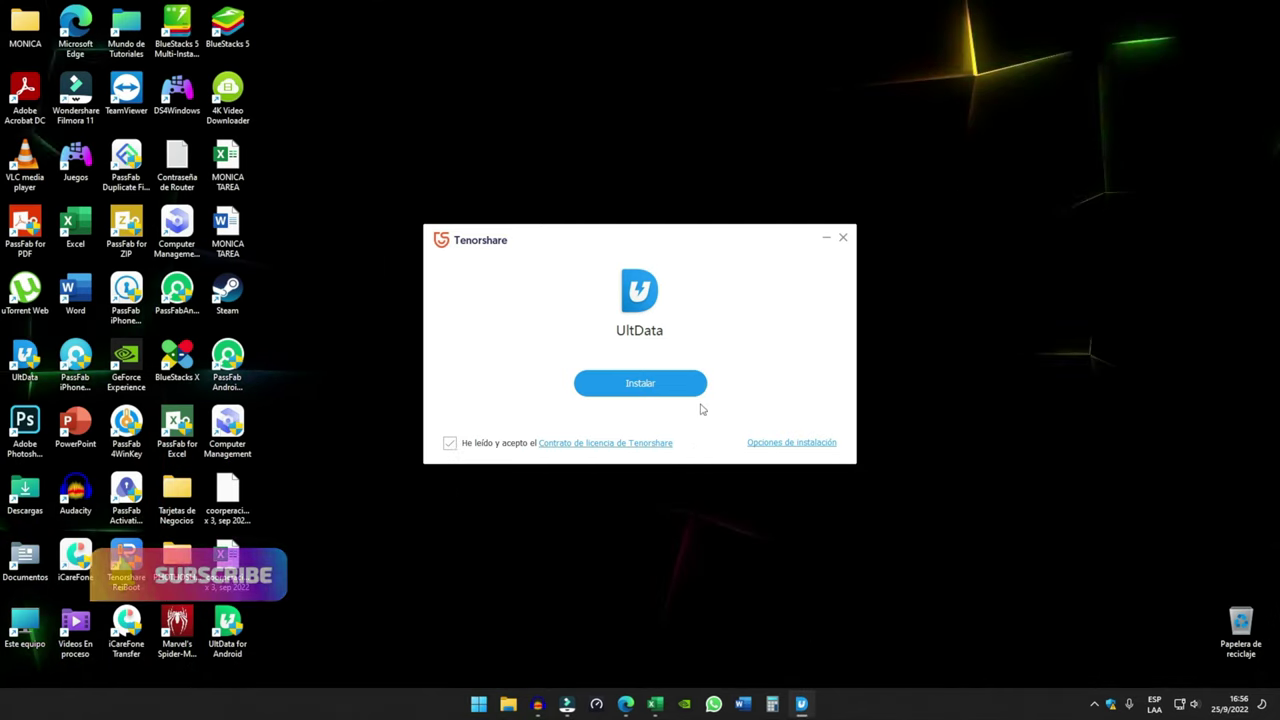
left_click(672, 384)
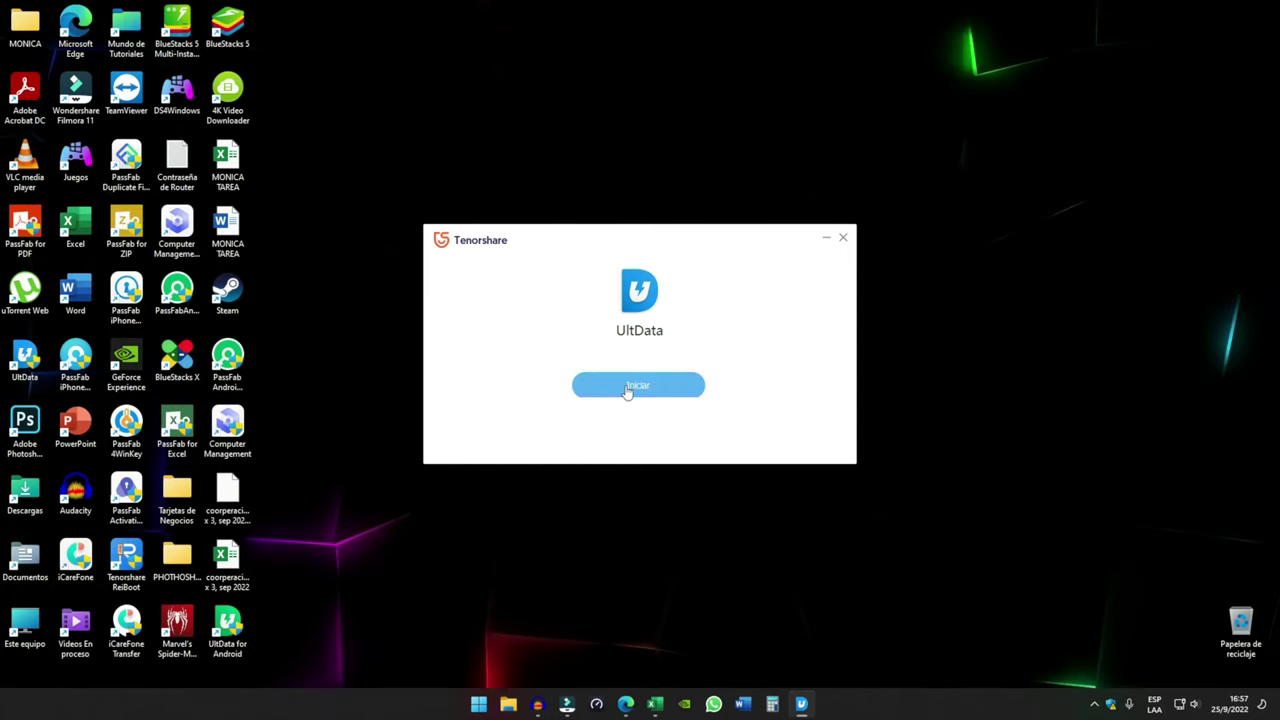
left_click_drag(24, 366, 435, 100)
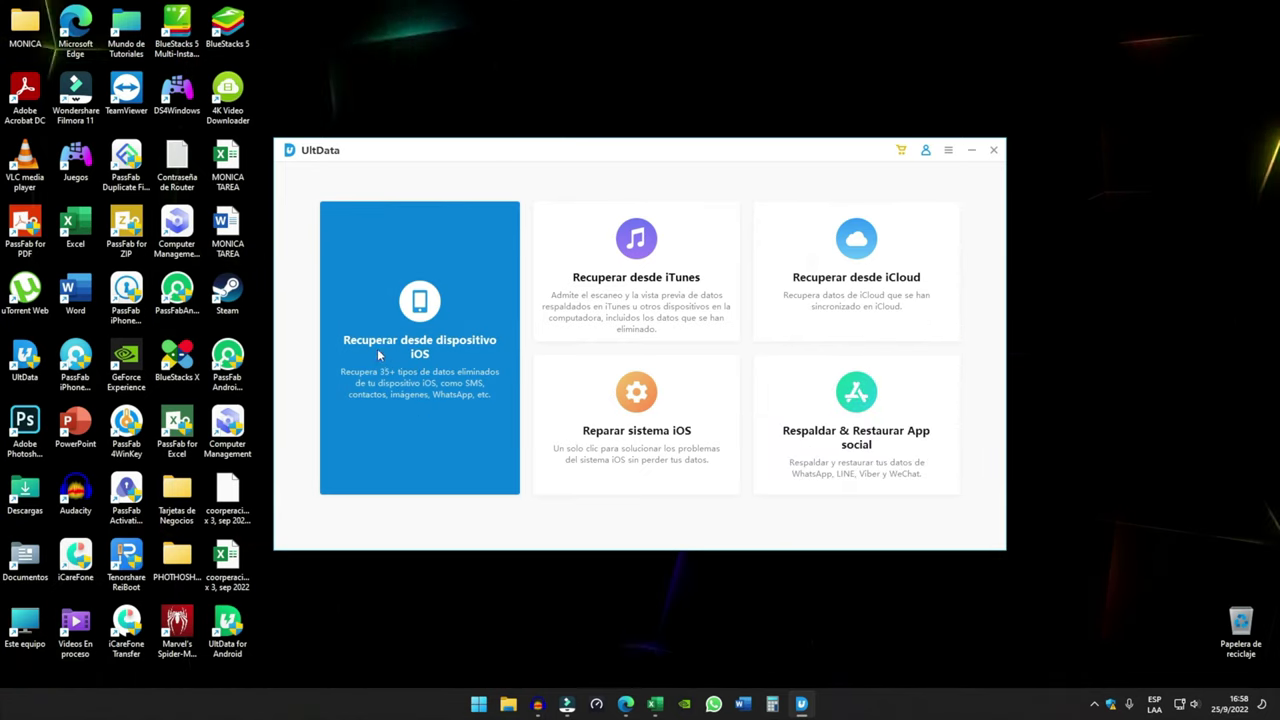
- Start a scan of the connected iOS device with only WhatsApp and its attachments selected as the data type
left_click(431, 341)
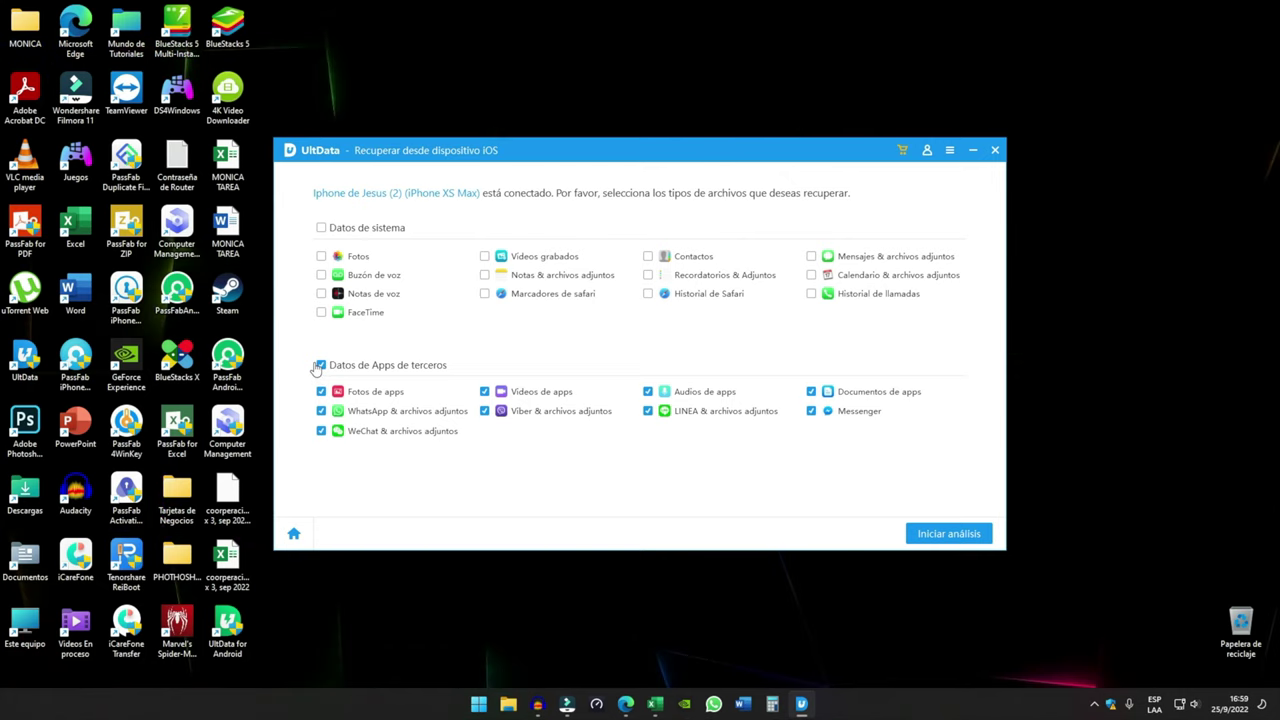
left_click(321, 411)
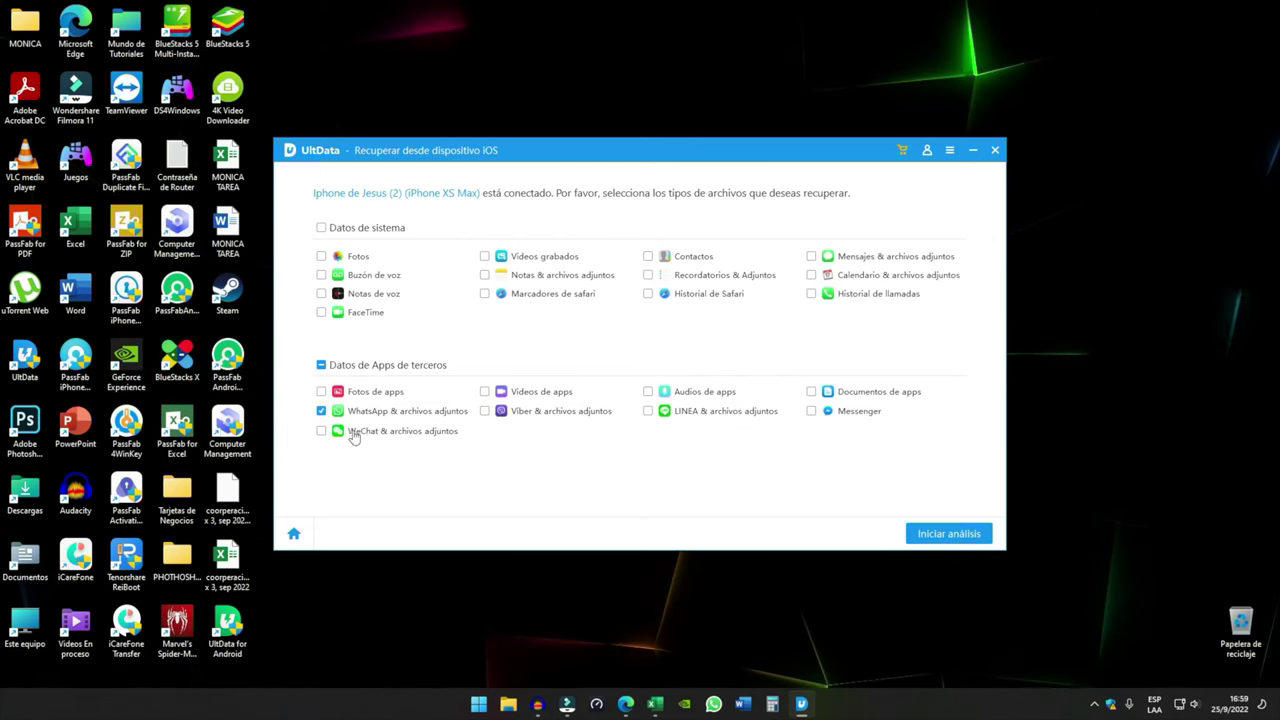
left_click(943, 540)
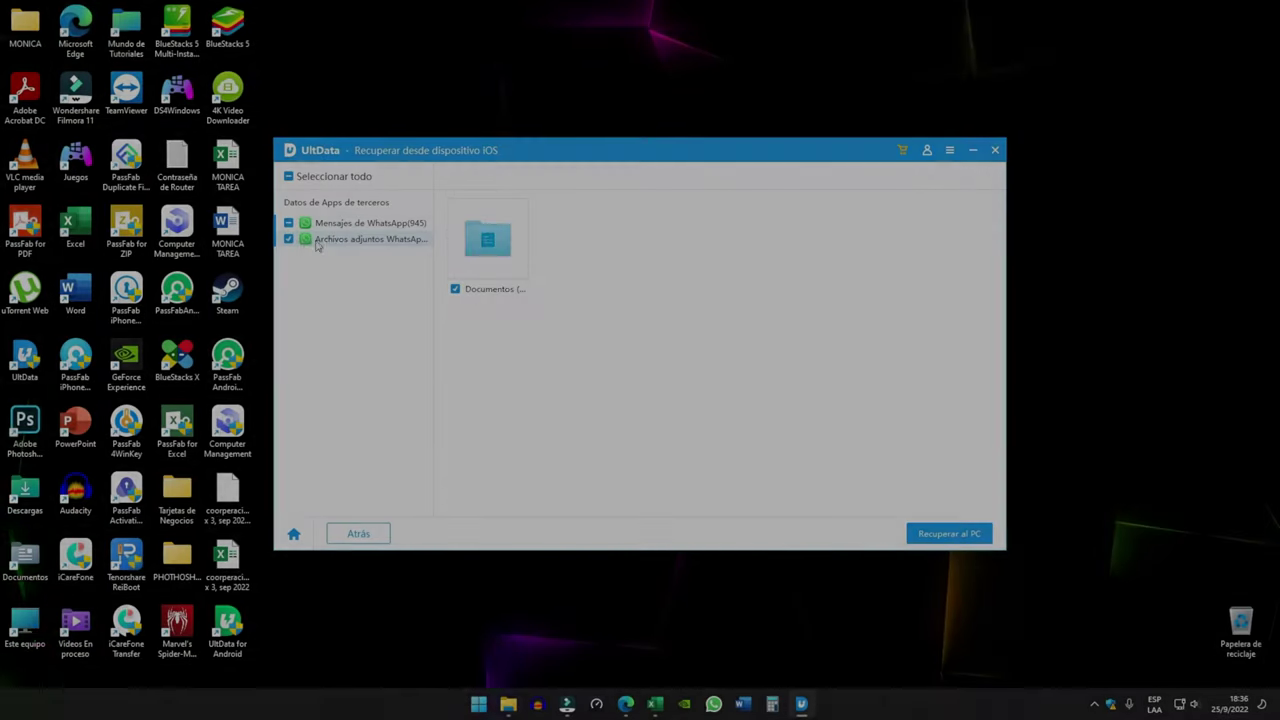
- Examine the .vcf files in the Documentos folder of the scanned WhatsApp attachments
double_click(487, 240)
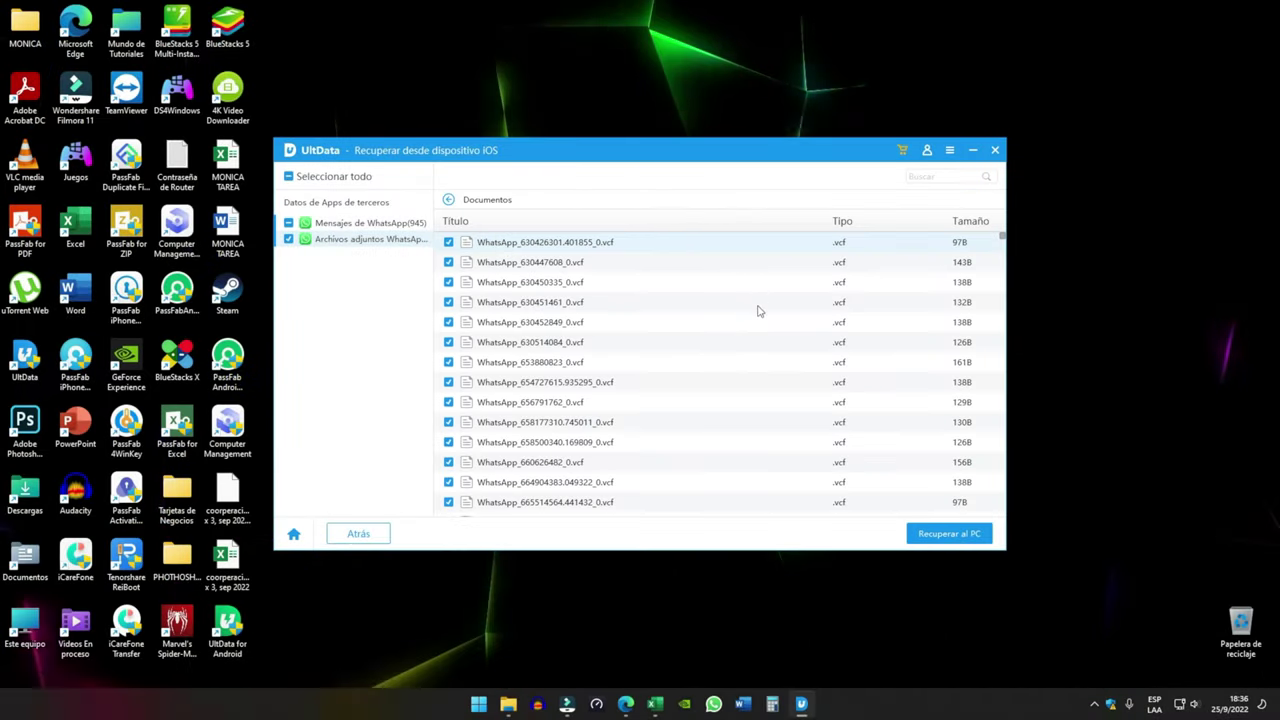
scroll(757, 311, "down", 6)
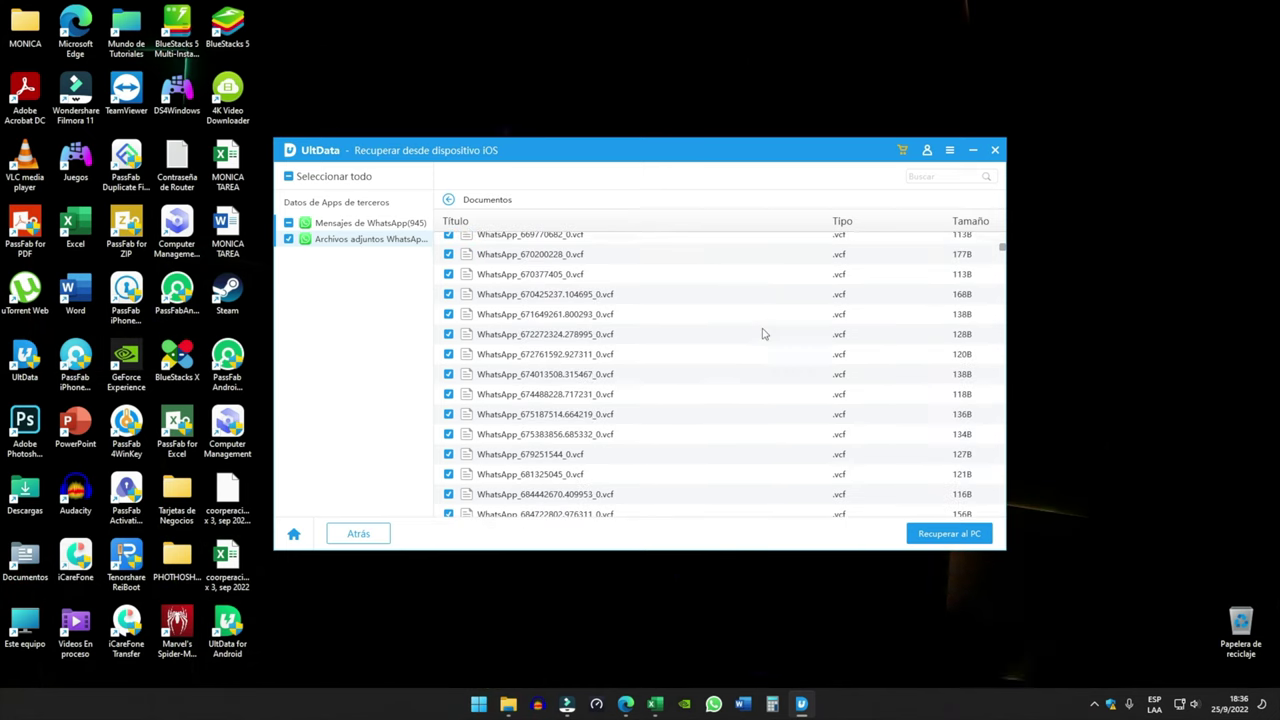
scroll(762, 333, "up", 6)
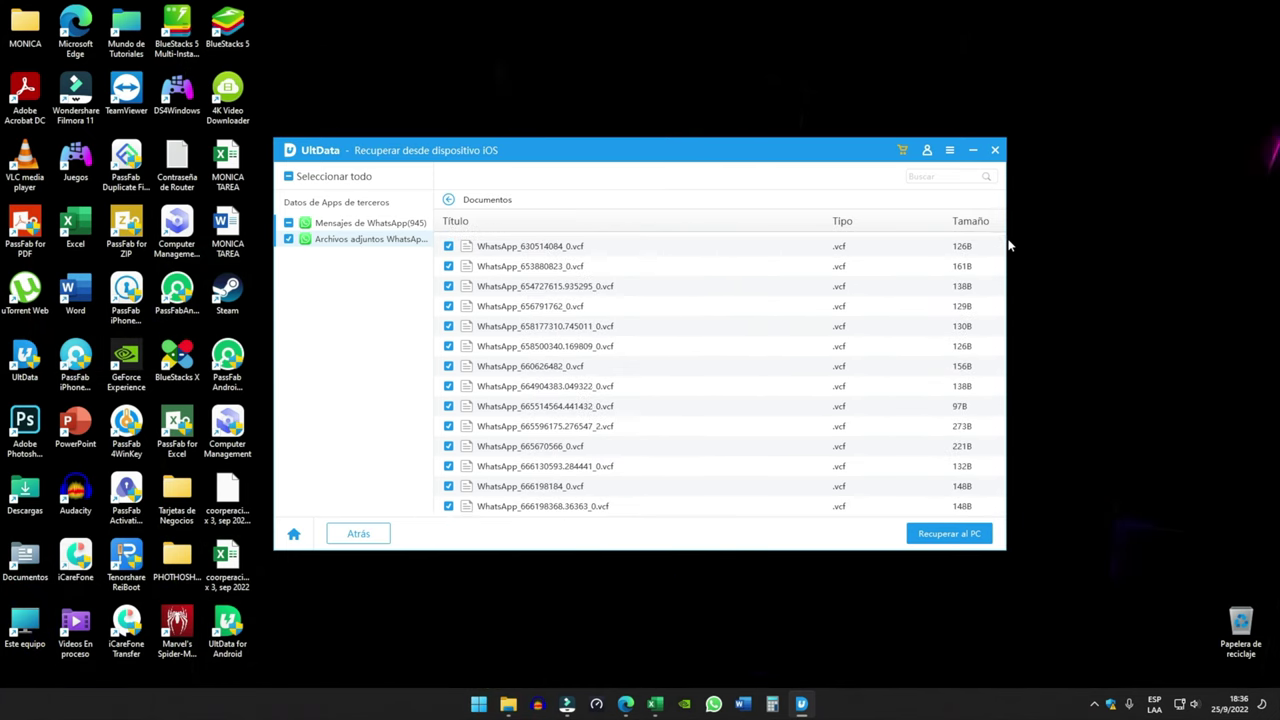
left_click_drag(1005, 246, 966, 533)
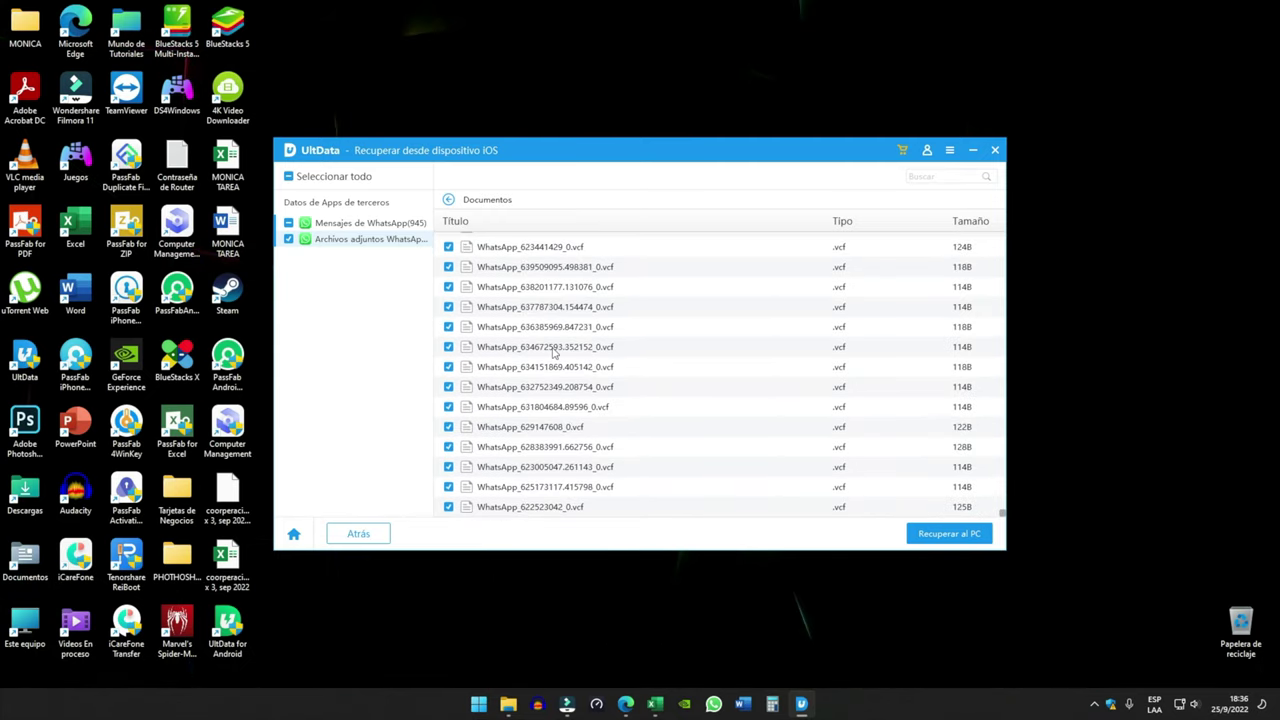
scroll(553, 352, "up", 2)
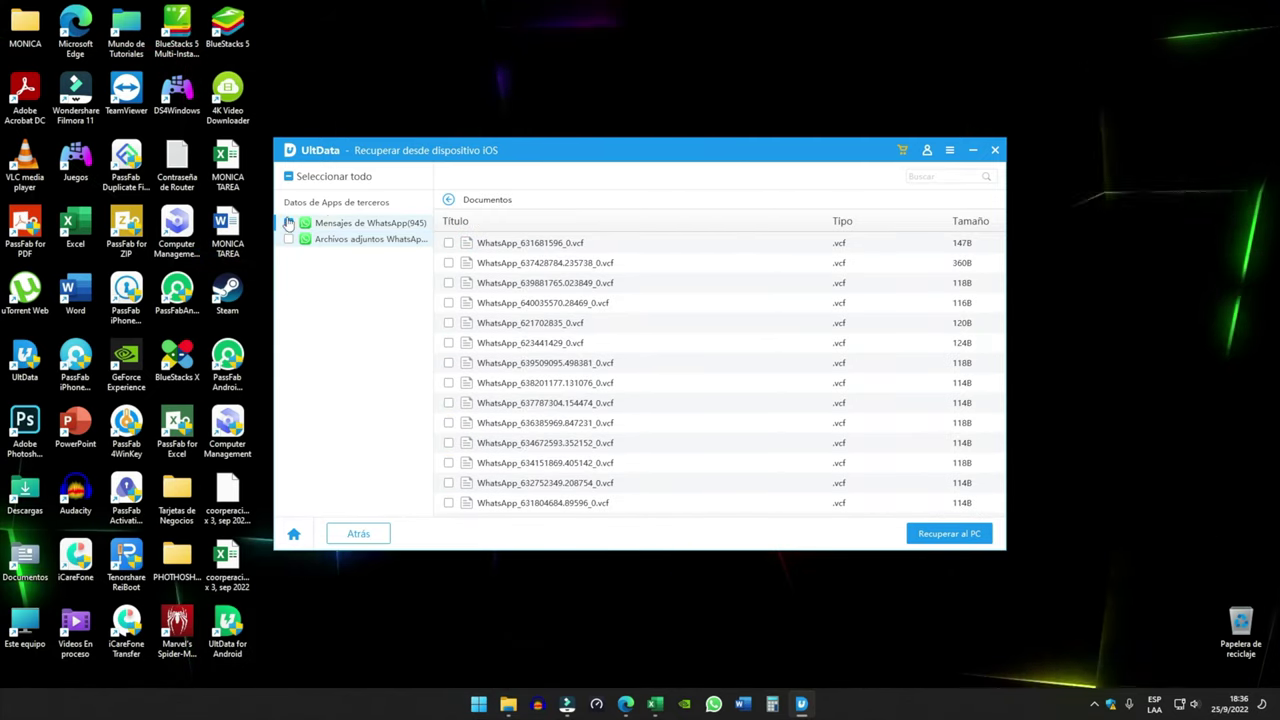
- Look through the list of conversations found under the WhatsApp messages category
left_click(338, 224)
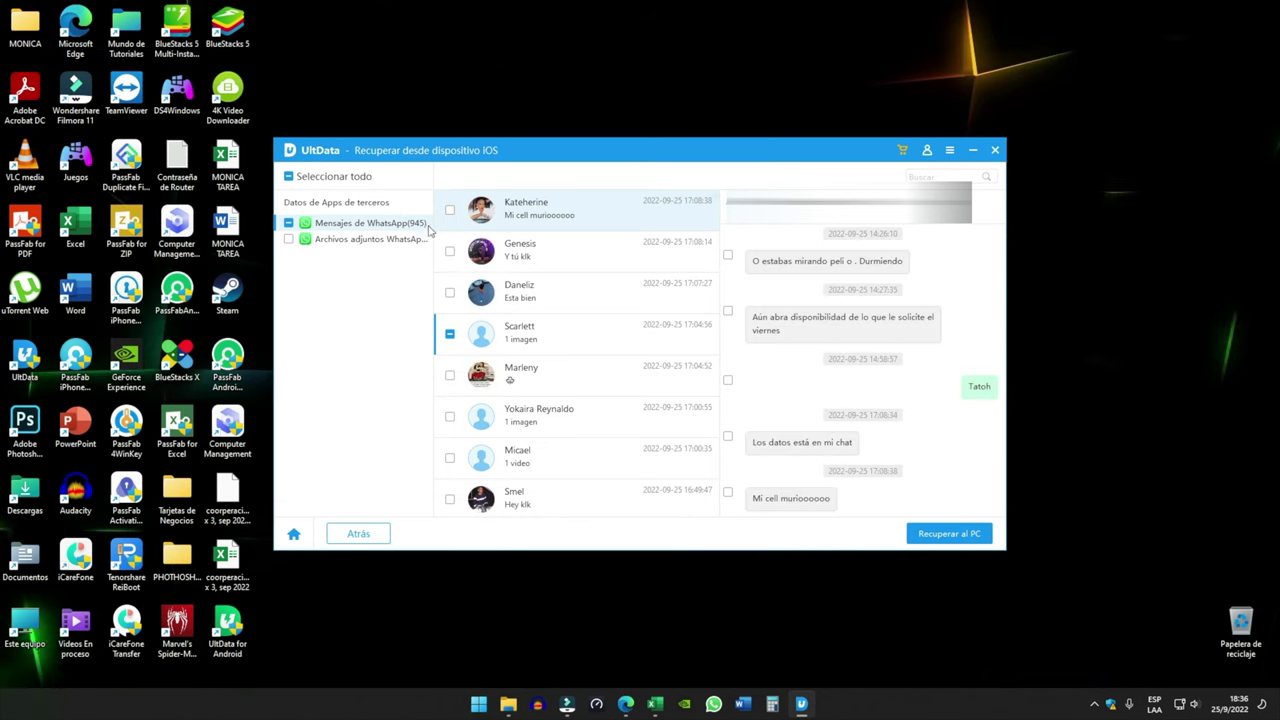
scroll(528, 270, "down", 10)
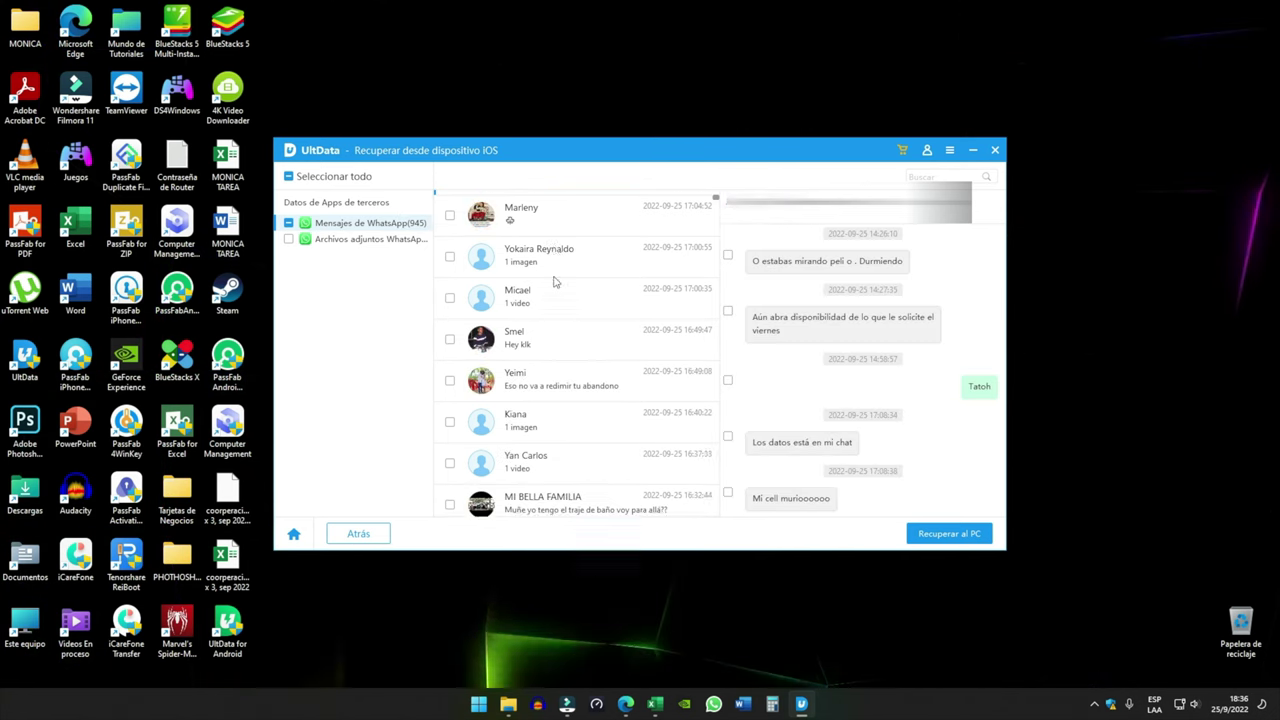
scroll(562, 277, "down", 10)
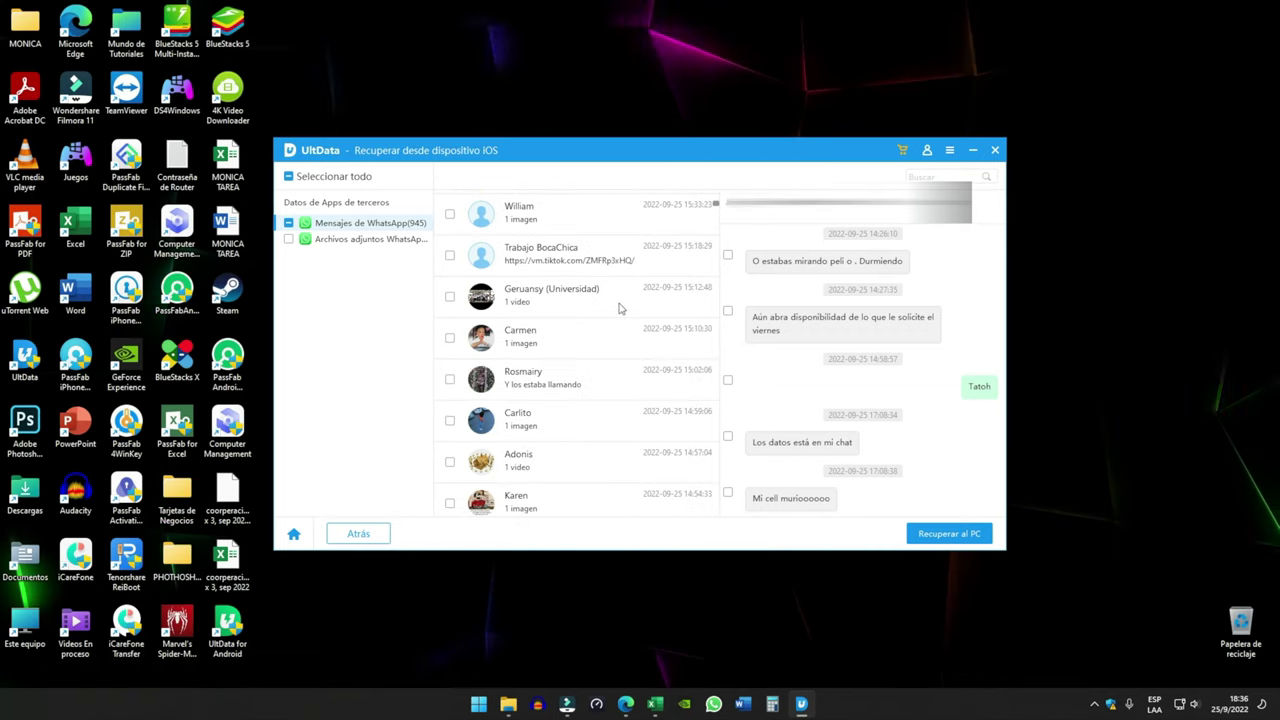
scroll(523, 297, "down", 10)
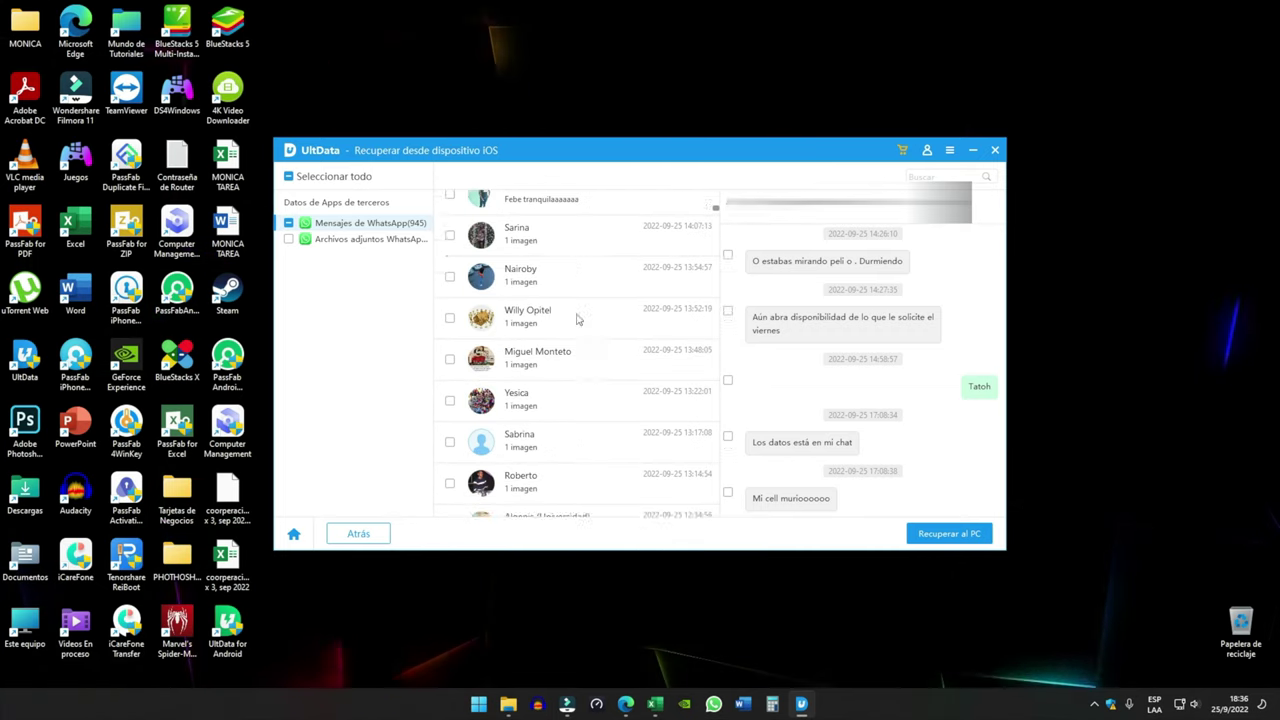
scroll(648, 258, "down", 5)
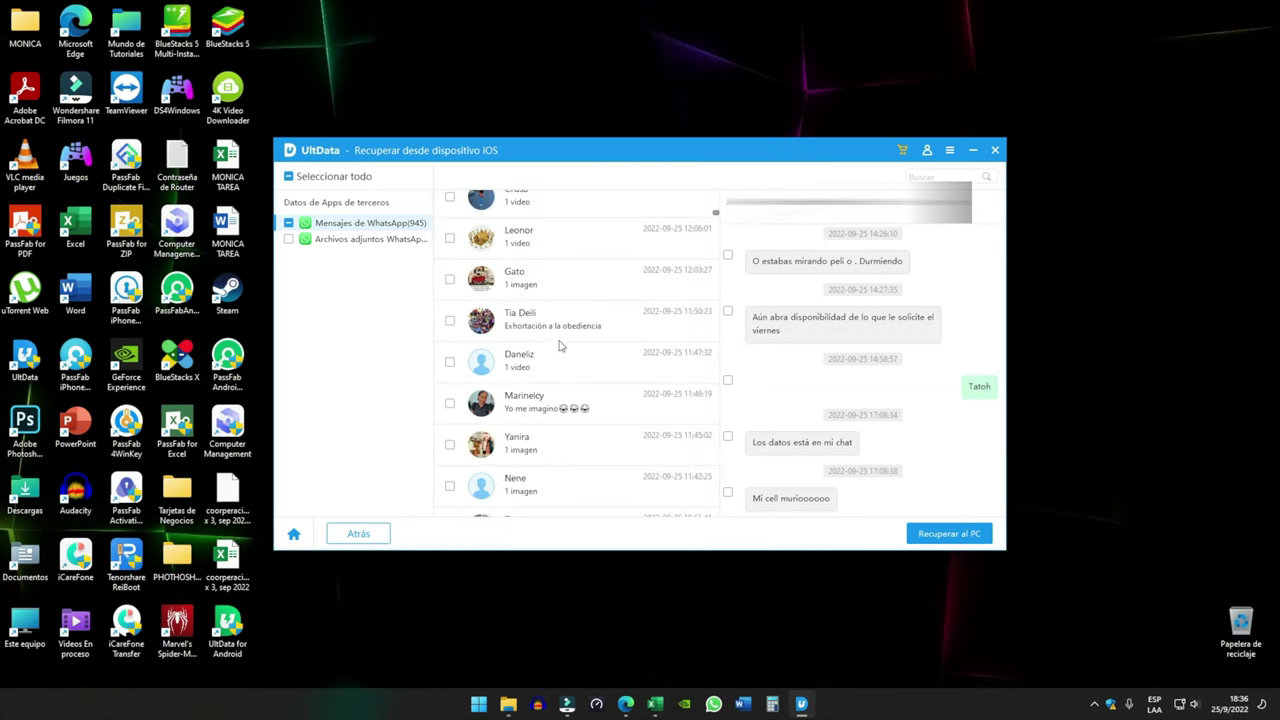
- Reopen the WhatsApp attachments' Documentos folder and check its file list through to the end
left_click(355, 238)
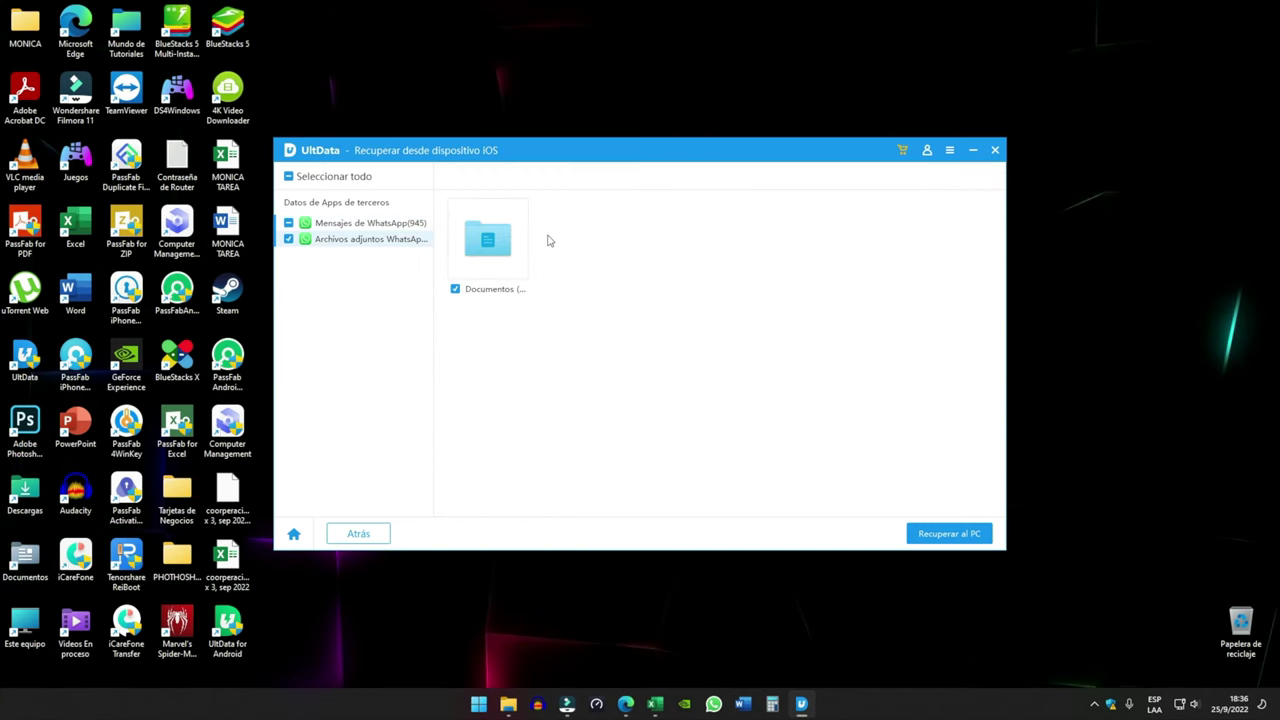
double_click(490, 240)
scroll(760, 320, "down", 5)
scroll(762, 325, "down", 10)
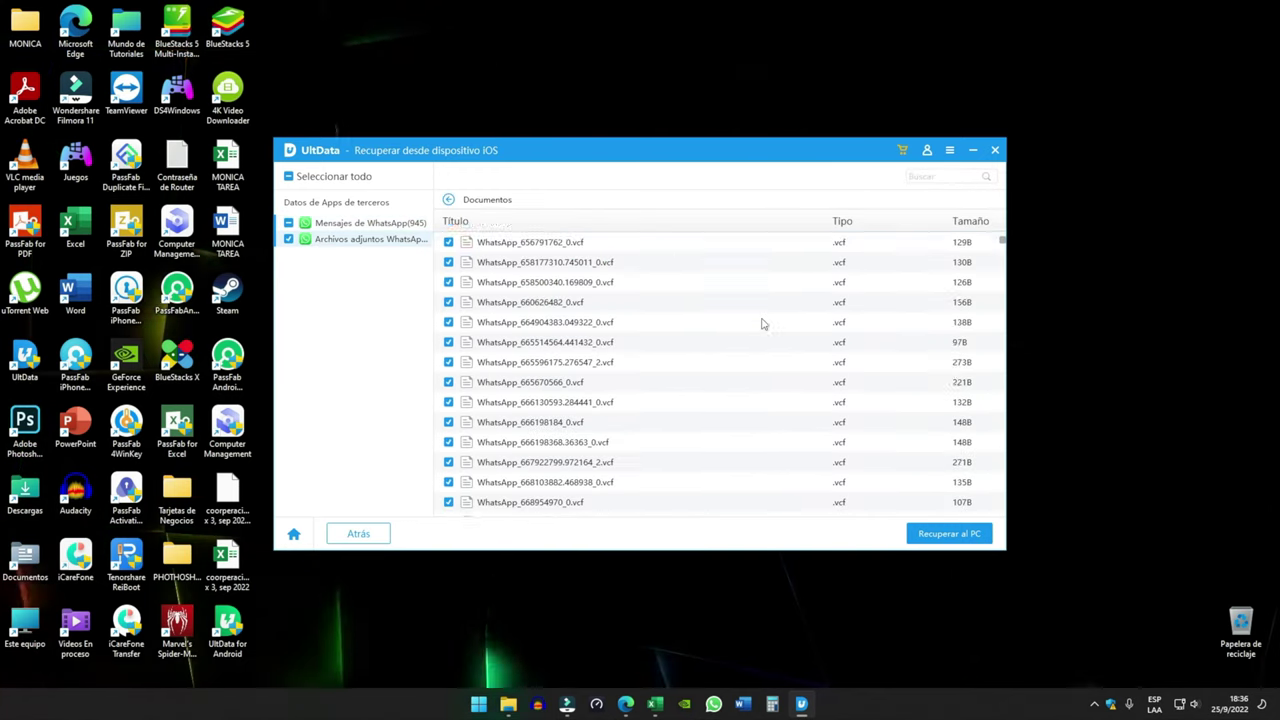
scroll(755, 336, "up", 10)
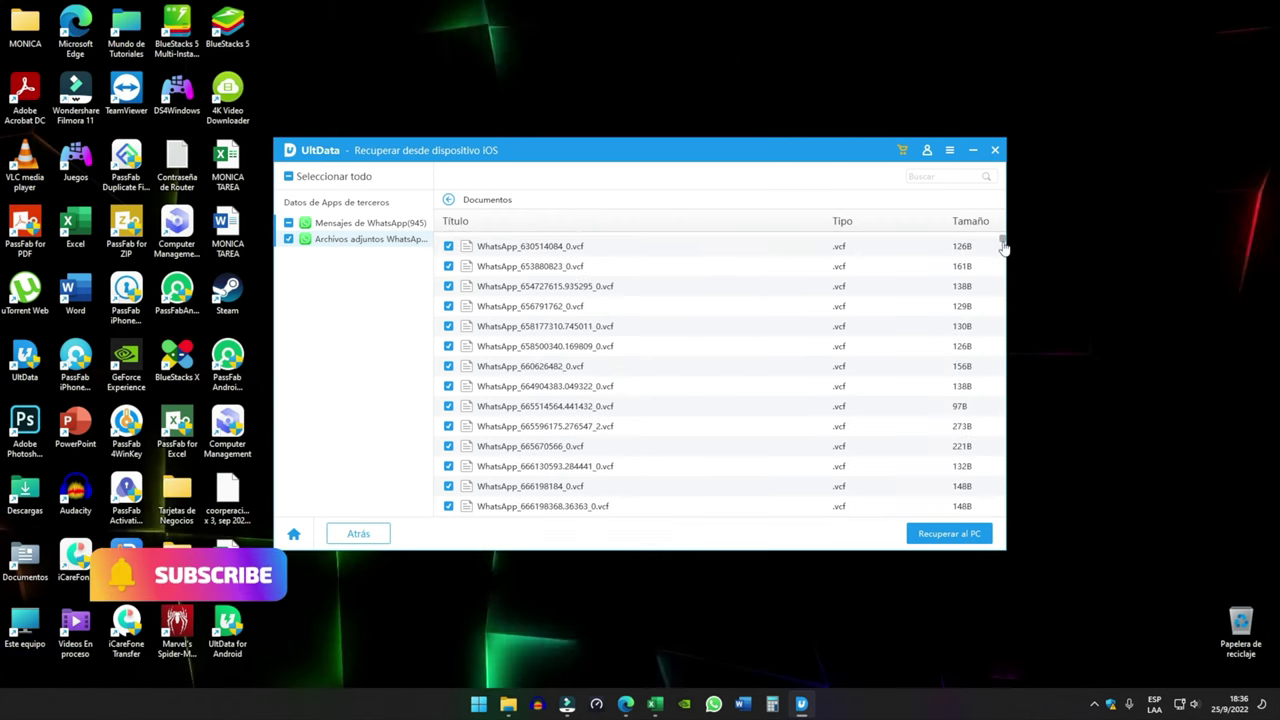
scroll(992, 325, "down", 5)
scroll(977, 413, "down", 10)
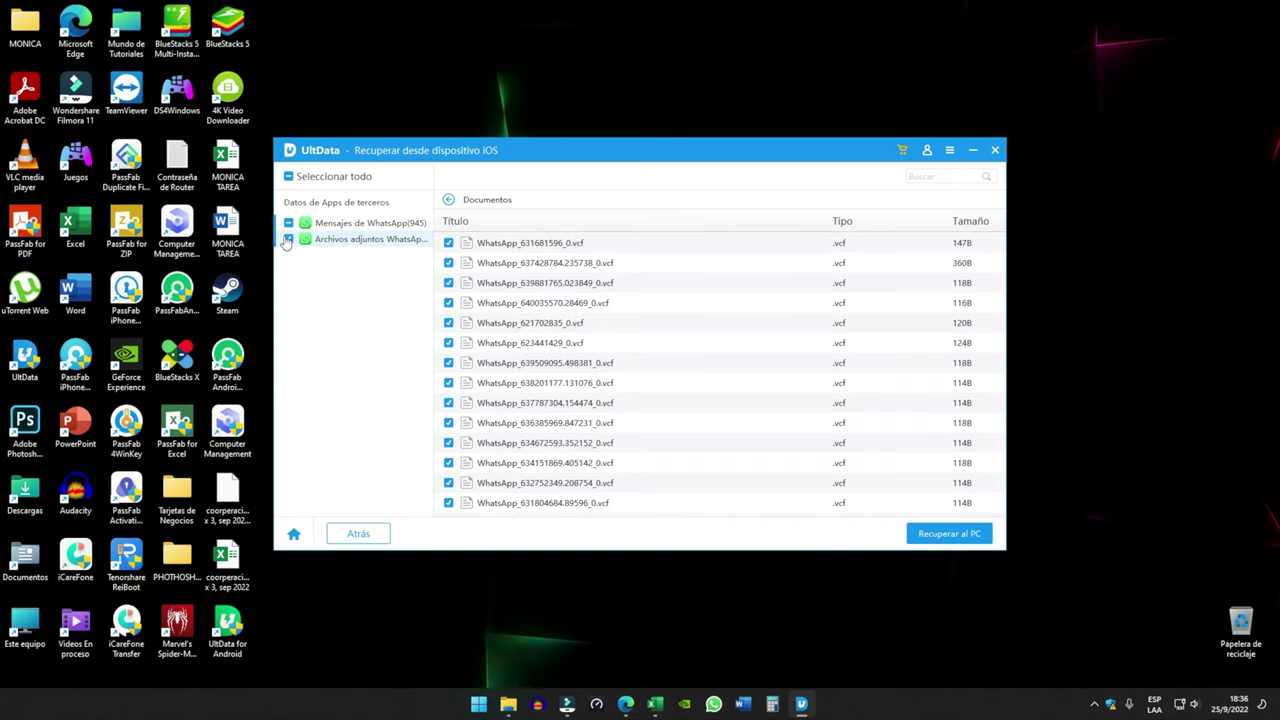
- Exclude the WhatsApp attachments from the selection and look through the WhatsApp conversations again
left_click(342, 227)
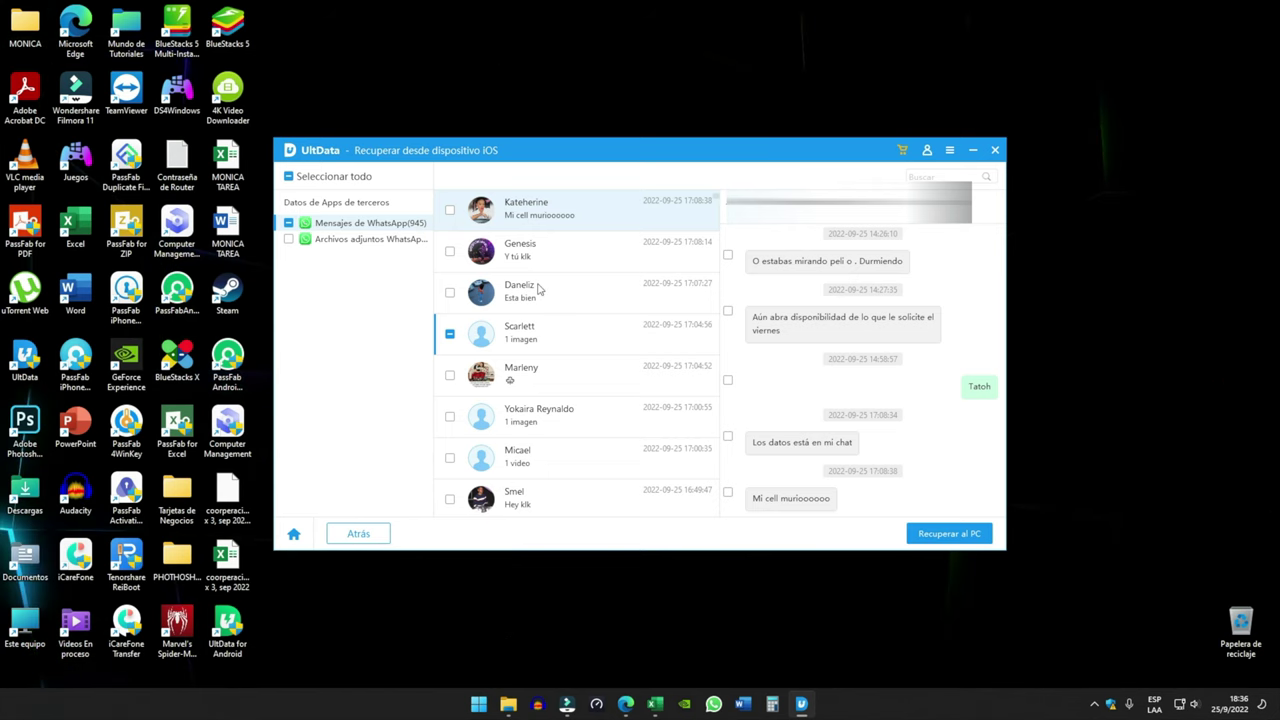
scroll(550, 285, "down", 10)
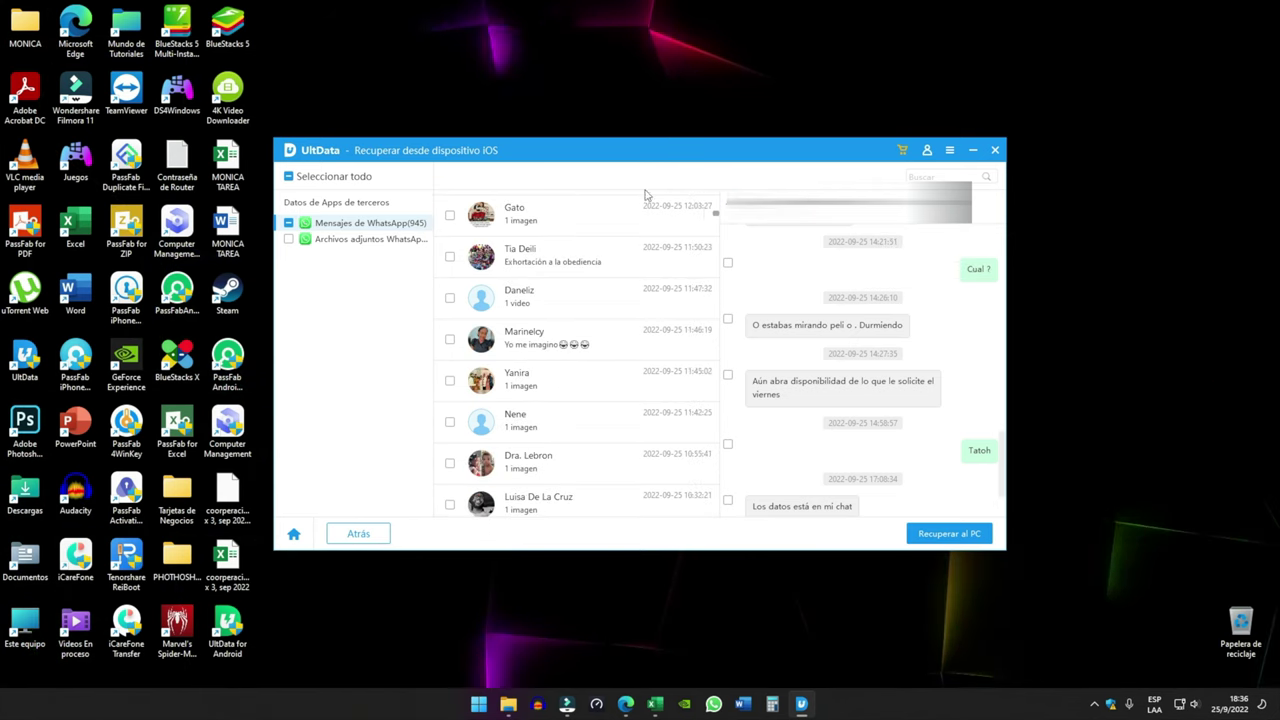
left_click_drag(716, 214, 716, 195)
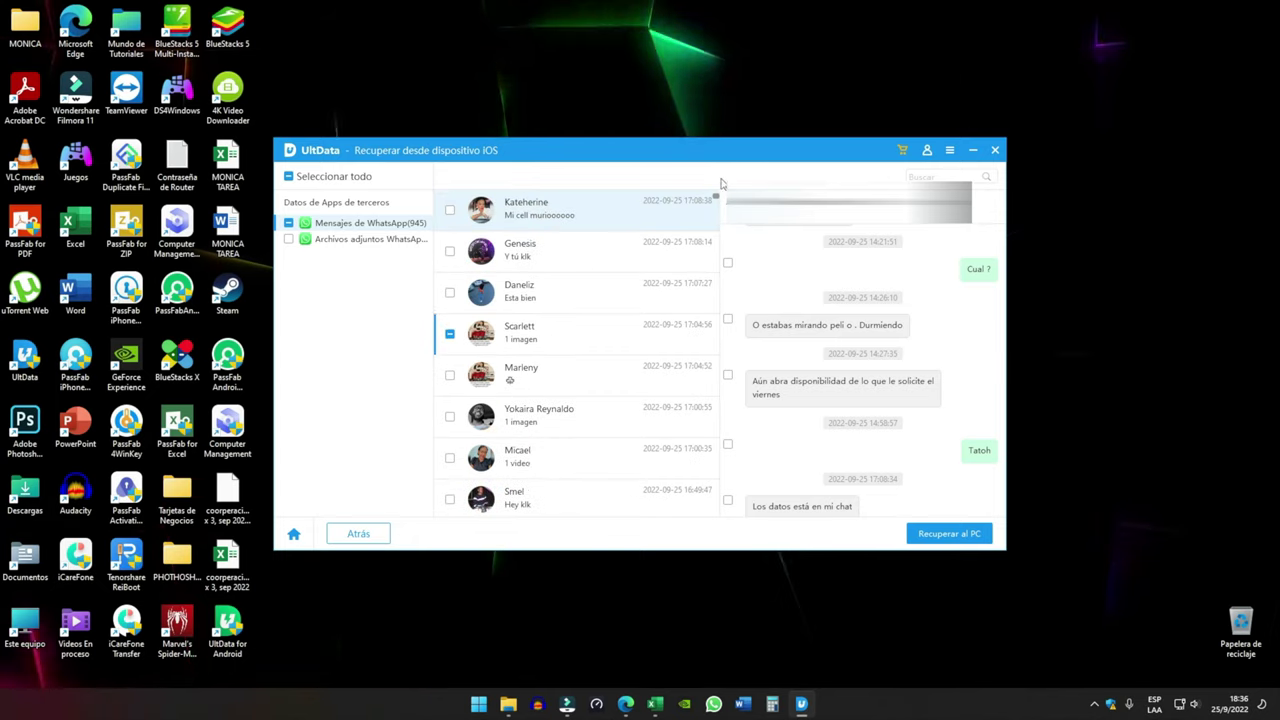
- Review the images and videos in the partly selected WhatsApp conversation and include the whole conversation in the recovery
left_click(558, 332)
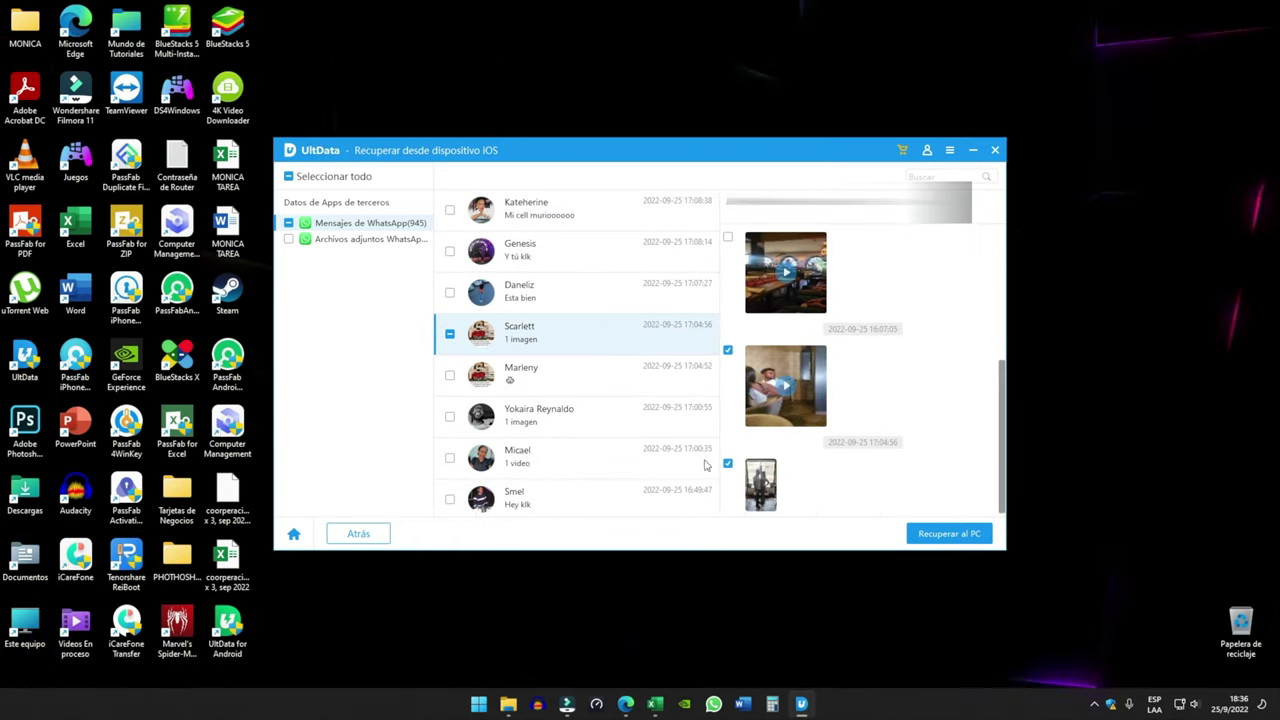
scroll(786, 440, "up", 2)
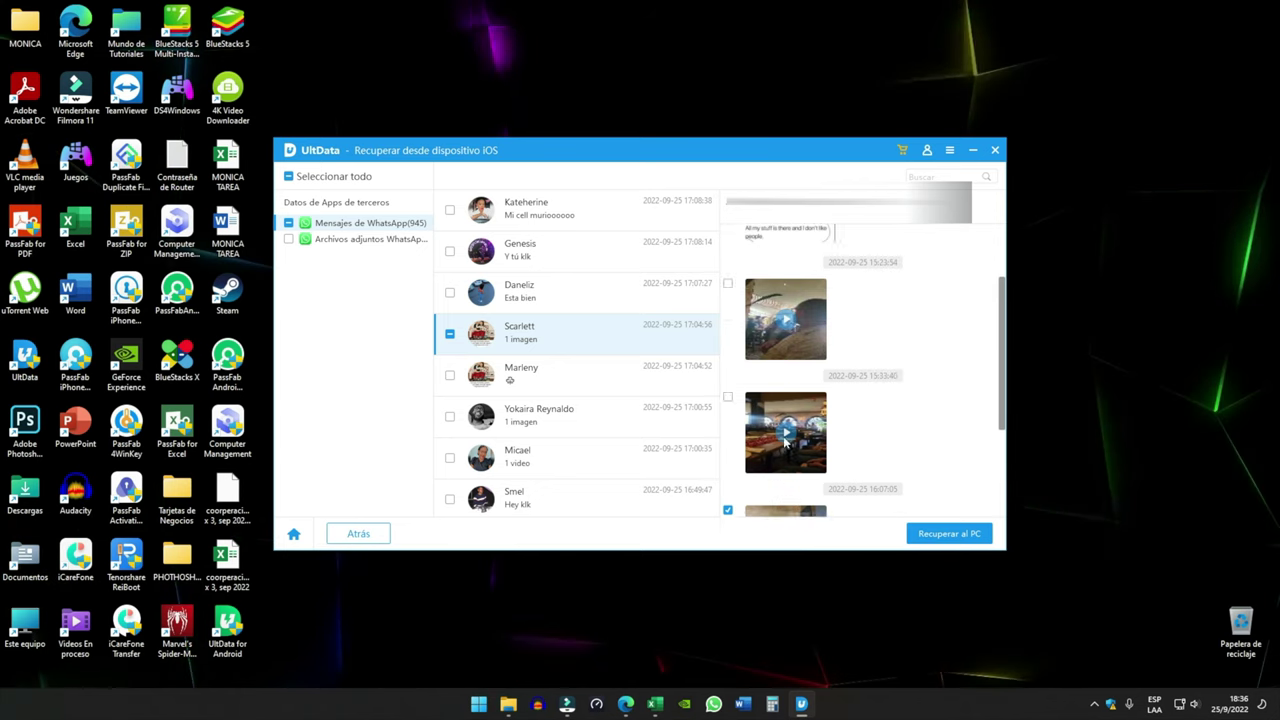
scroll(786, 440, "up", 2)
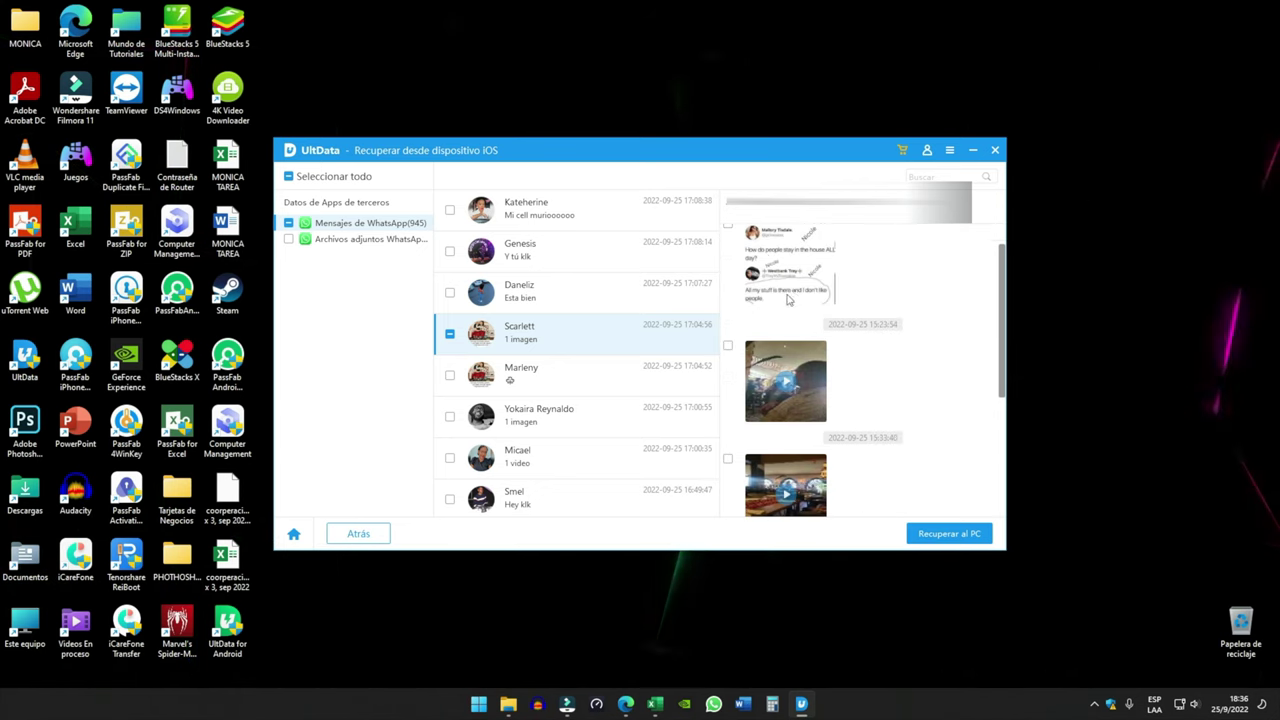
scroll(786, 320, "down", 2)
scroll(778, 340, "up", 3)
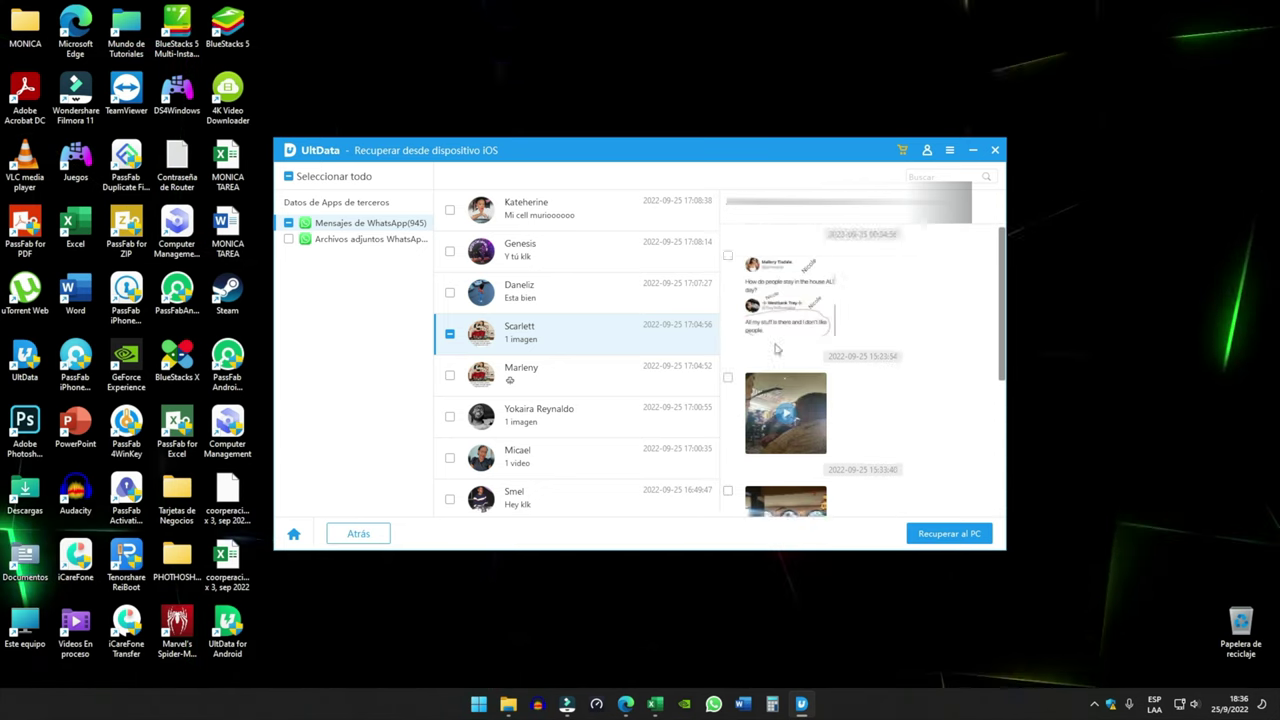
scroll(777, 349, "down", 5)
- Recover the selected WhatsApp conversation to the PC, saving it in a new desktop folder named Prueba
left_click(942, 533)
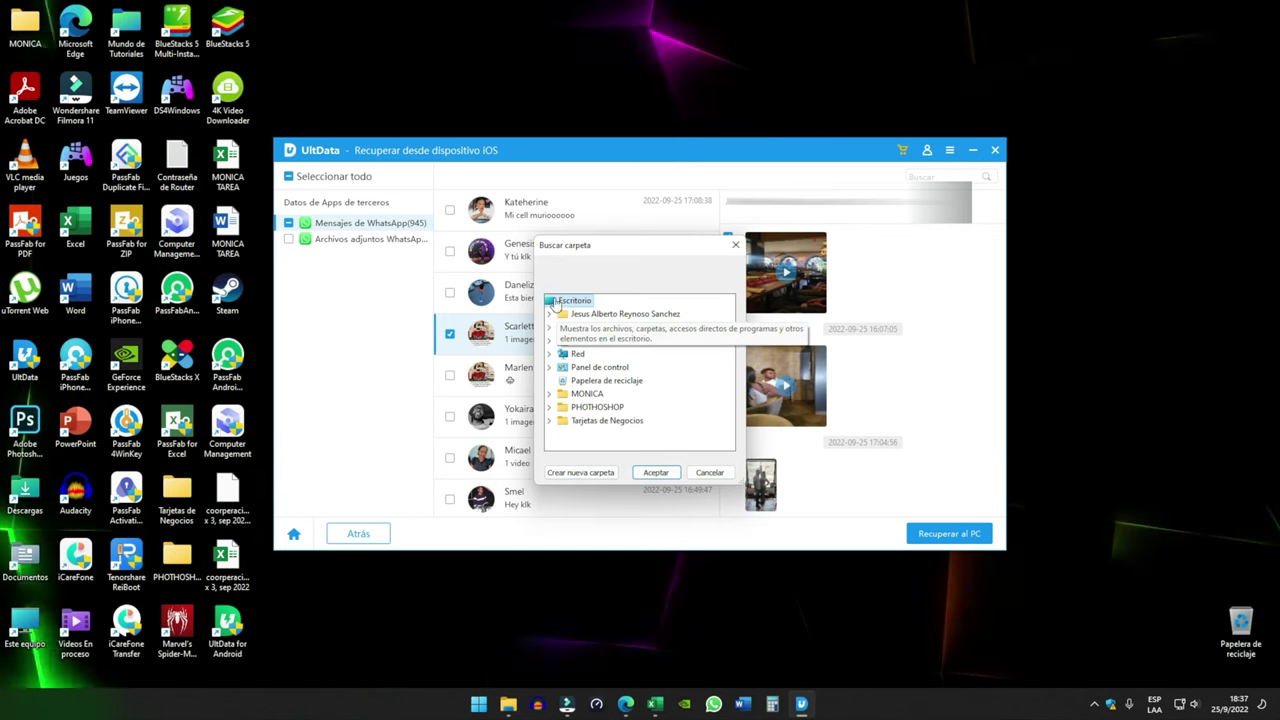
left_click(596, 473)
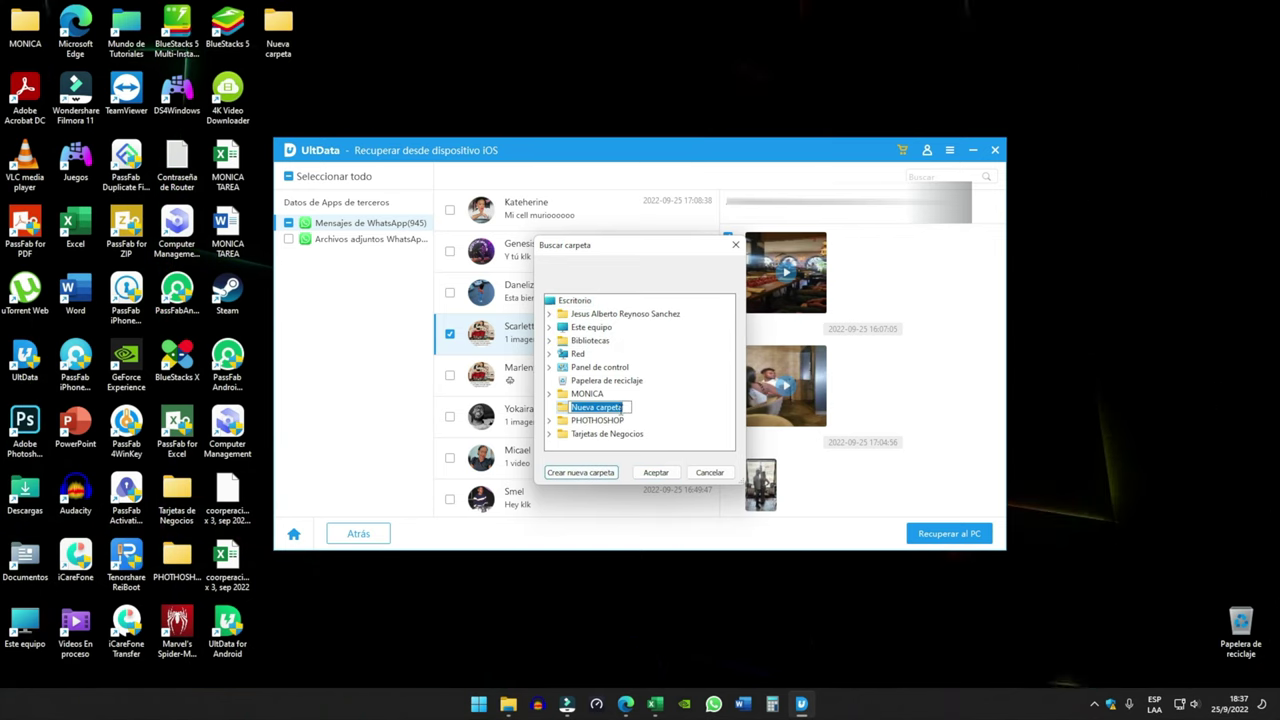
type("Prueba")
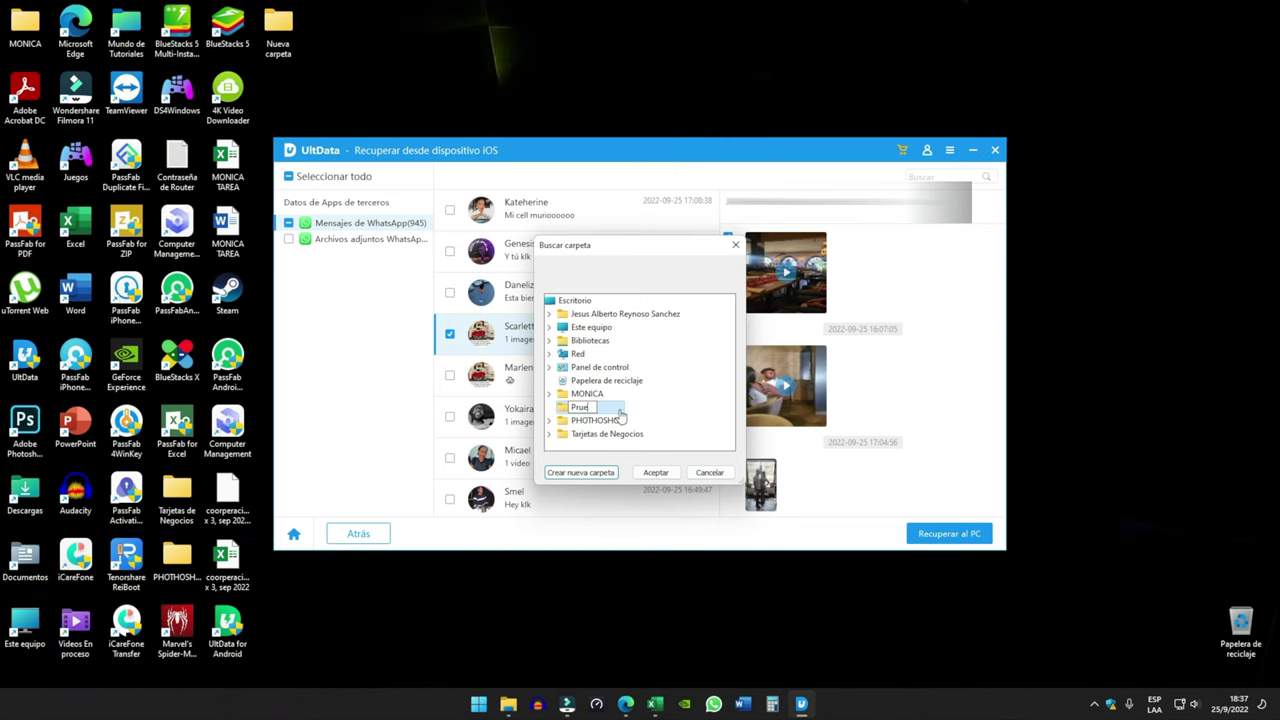
left_click(656, 472)
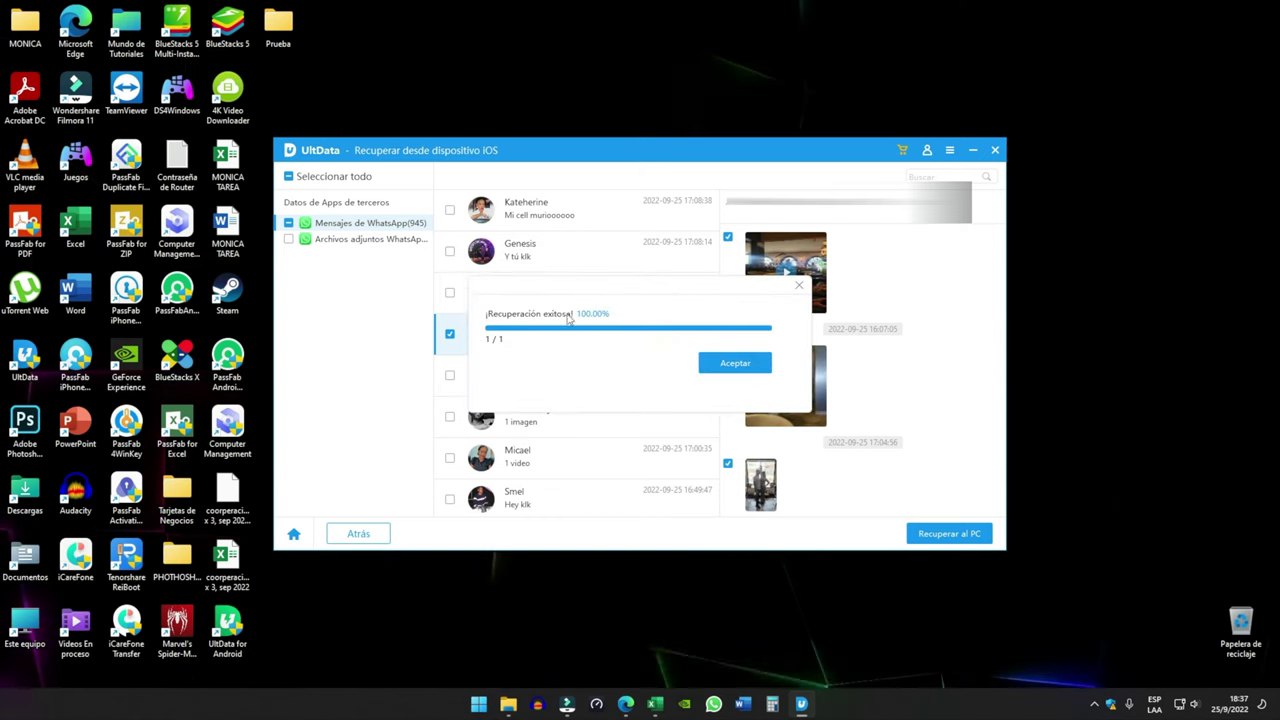
left_click(735, 363)
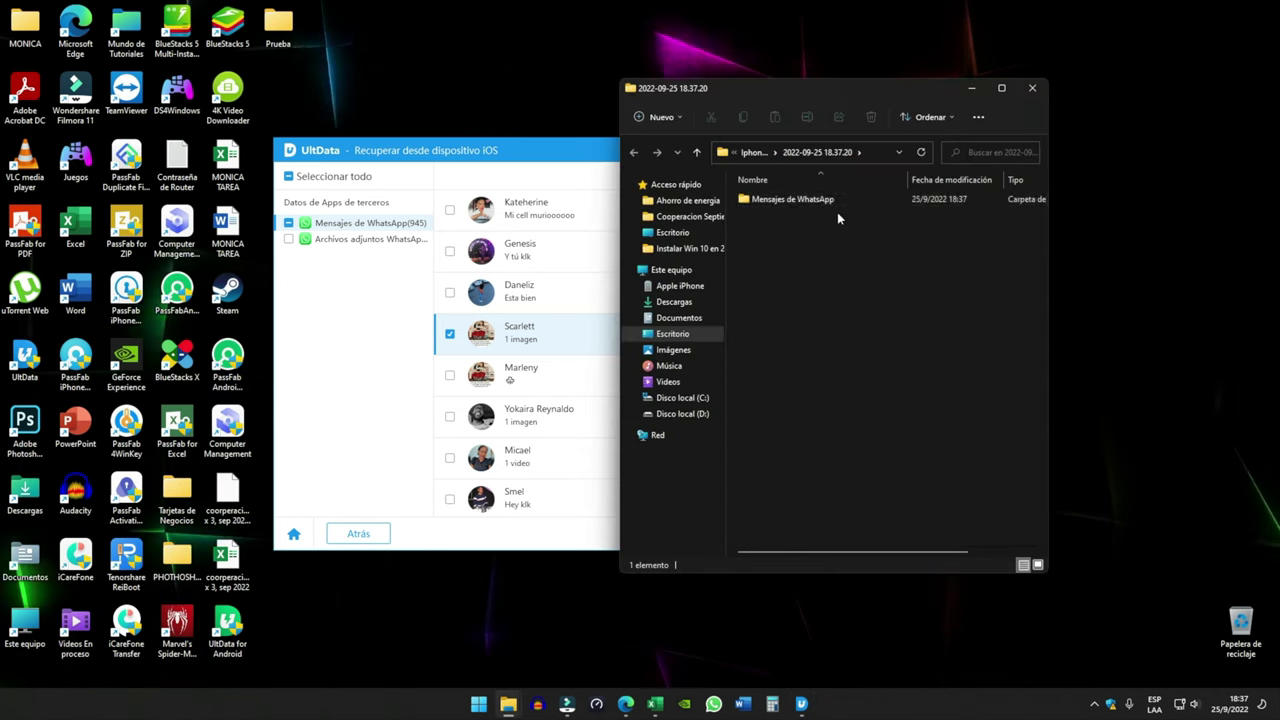
- Close the recovery output window and browse from the desktop's Prueba folder to the Attachments folder in Mensajes de WhatsApp
left_click(815, 200)
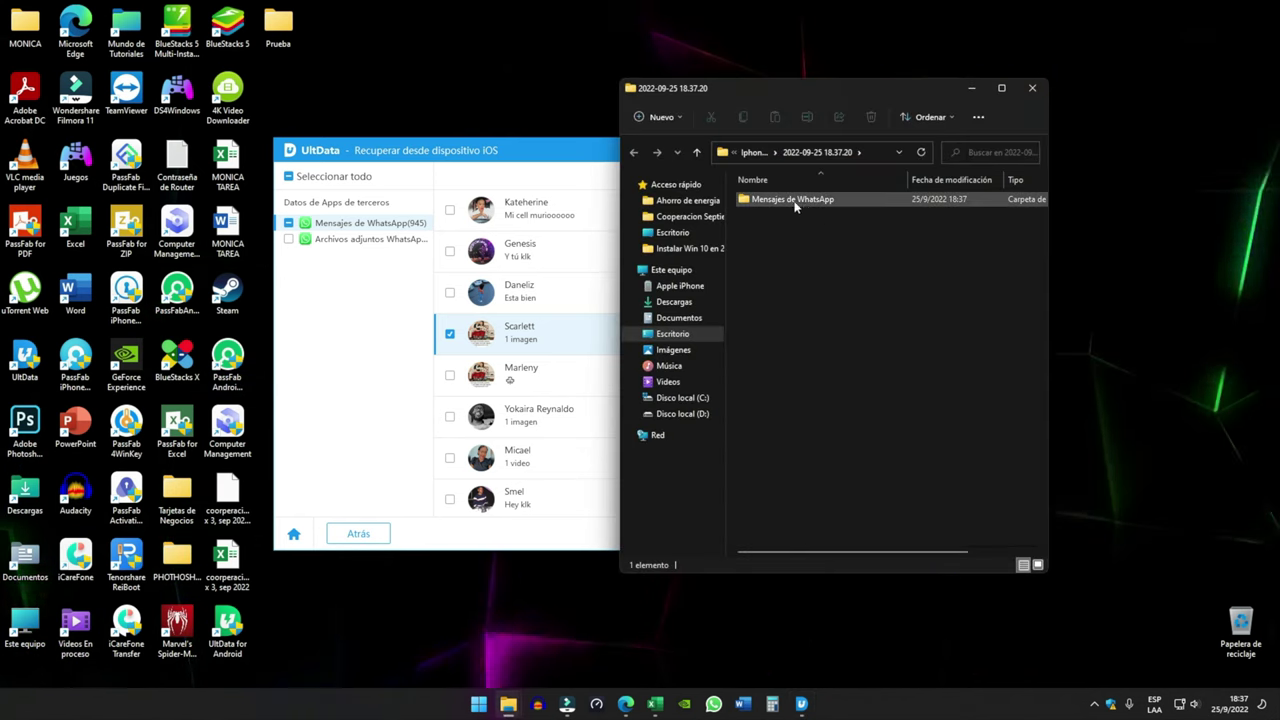
left_click(1032, 88)
key("super+d")
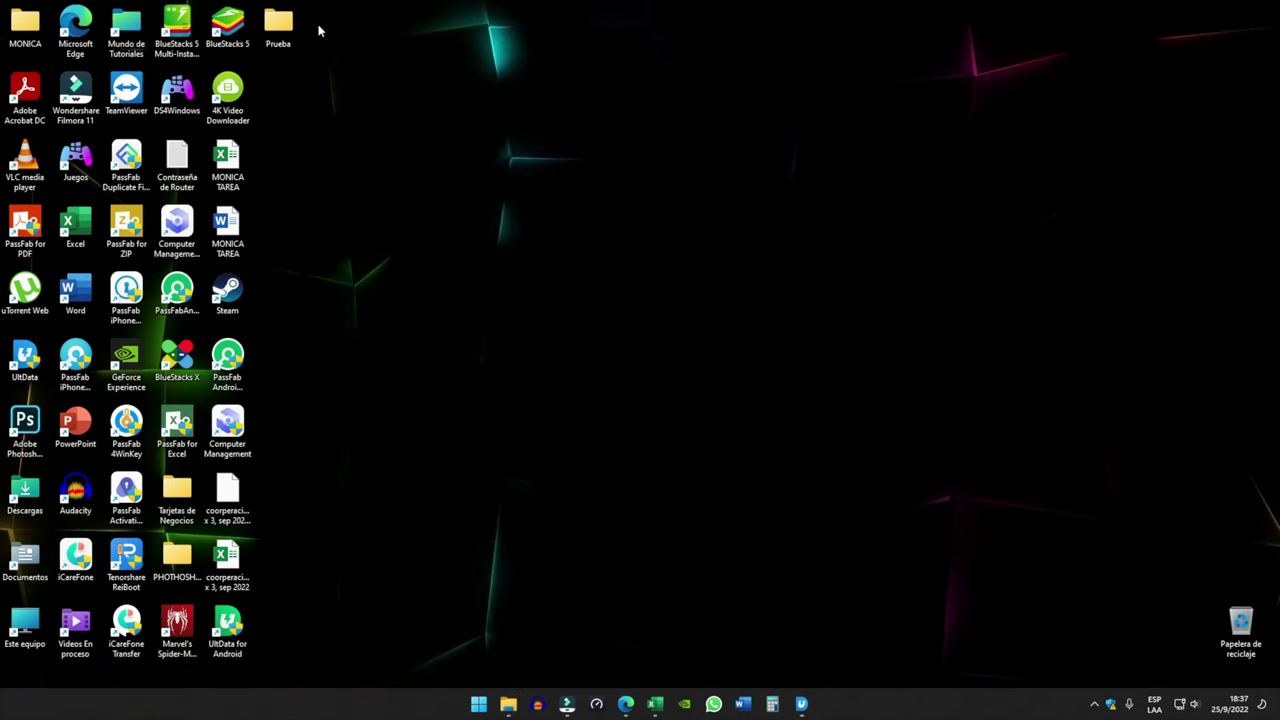
double_click(279, 30)
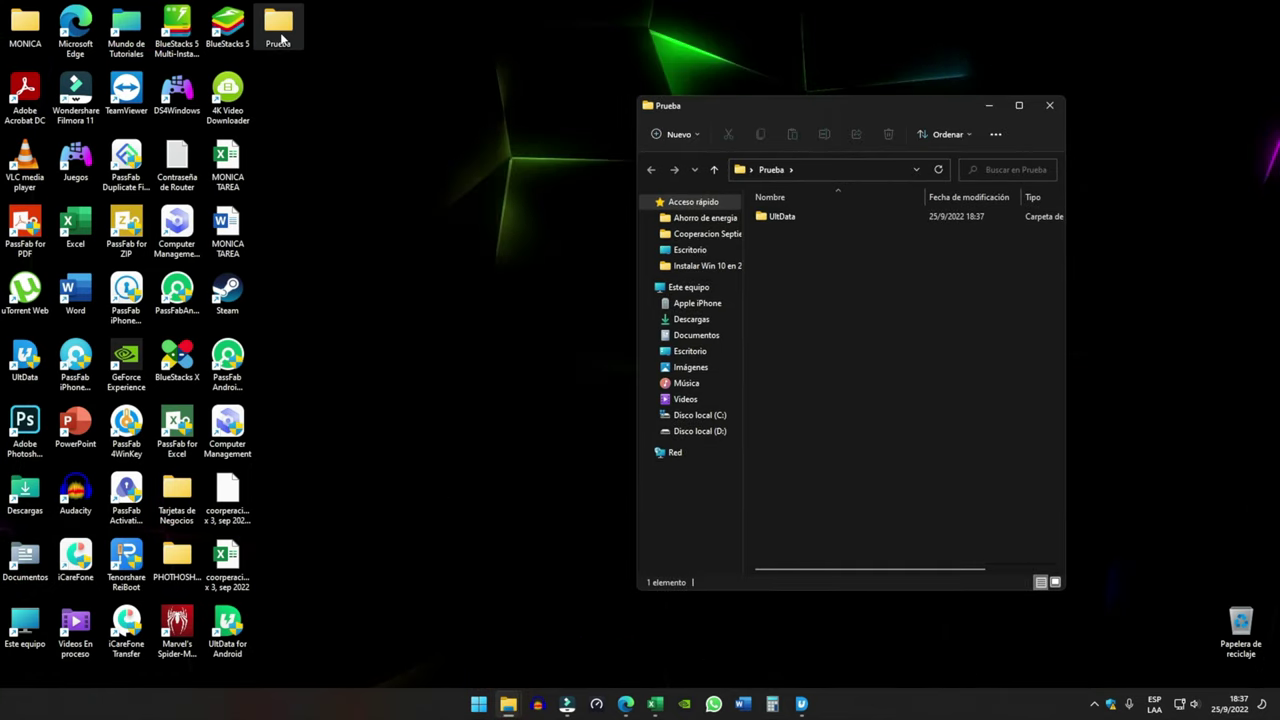
left_click(1018, 105)
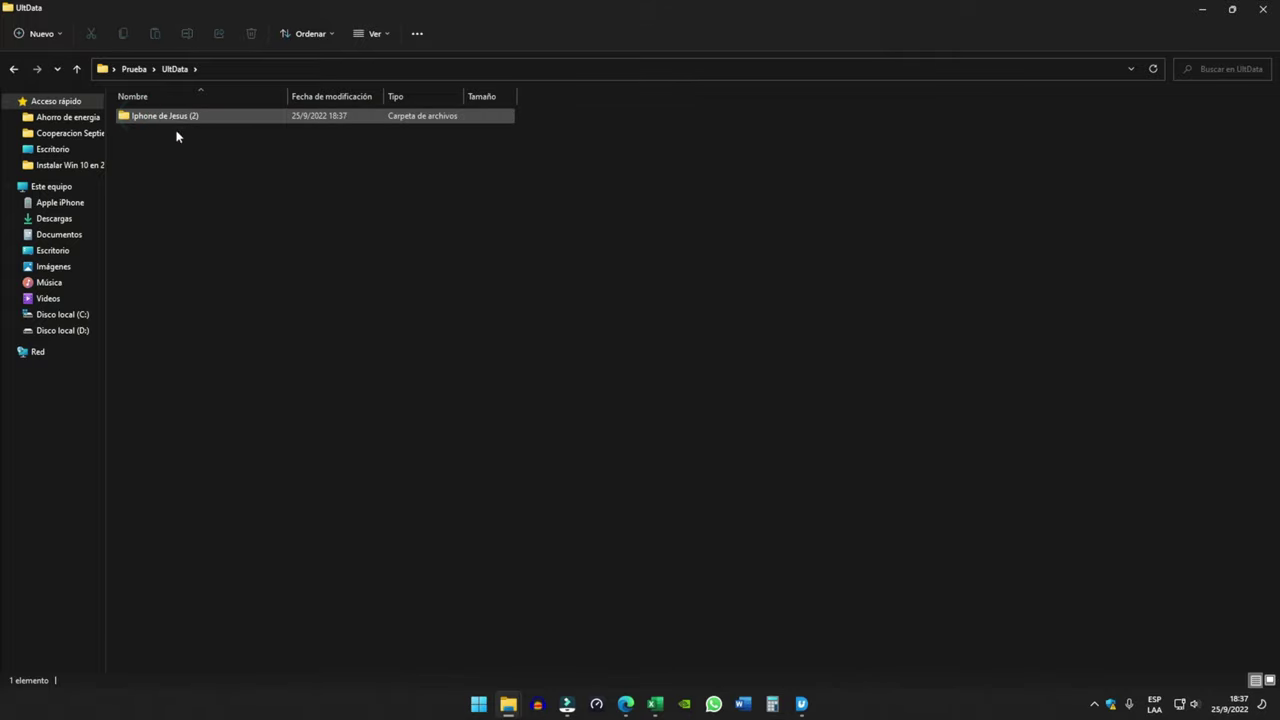
double_click(173, 118)
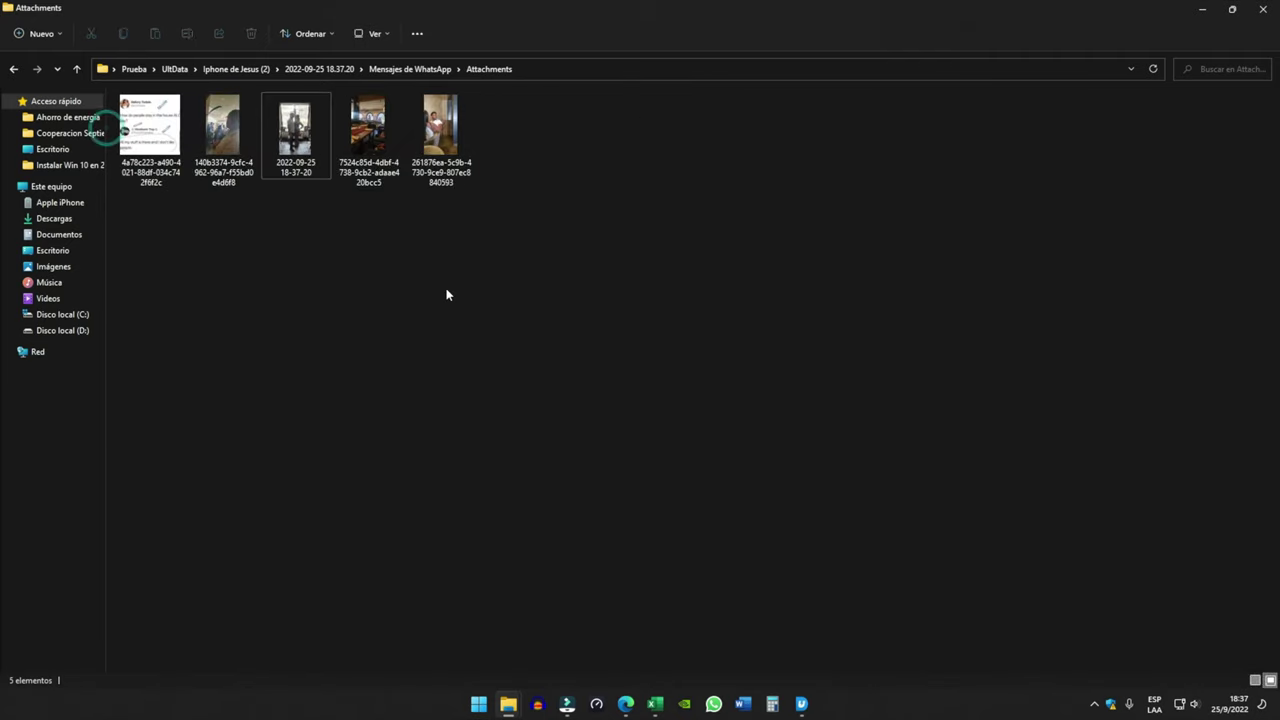
- Enlarge the thumbnails in the Attachments folder and check the recovered images and videos
scroll(438, 289, "up", 4)
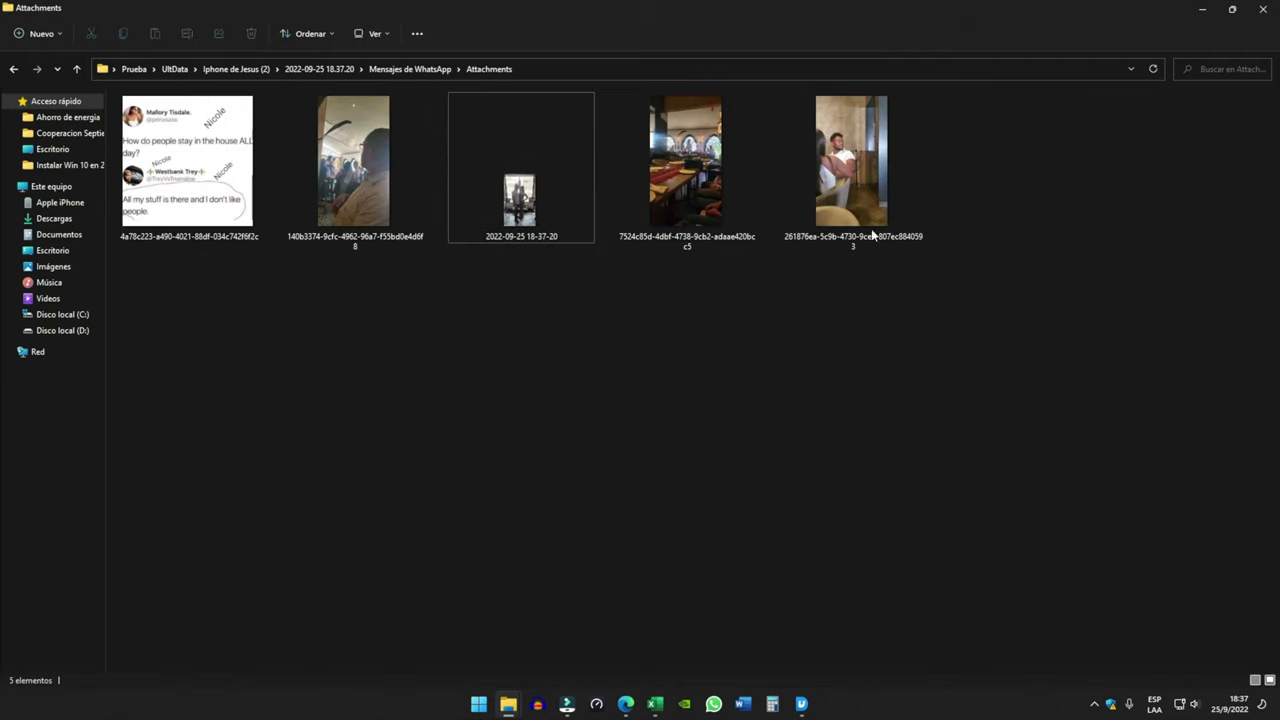
left_click(855, 172)
left_click(691, 198)
left_click(521, 200)
left_click(269, 190)
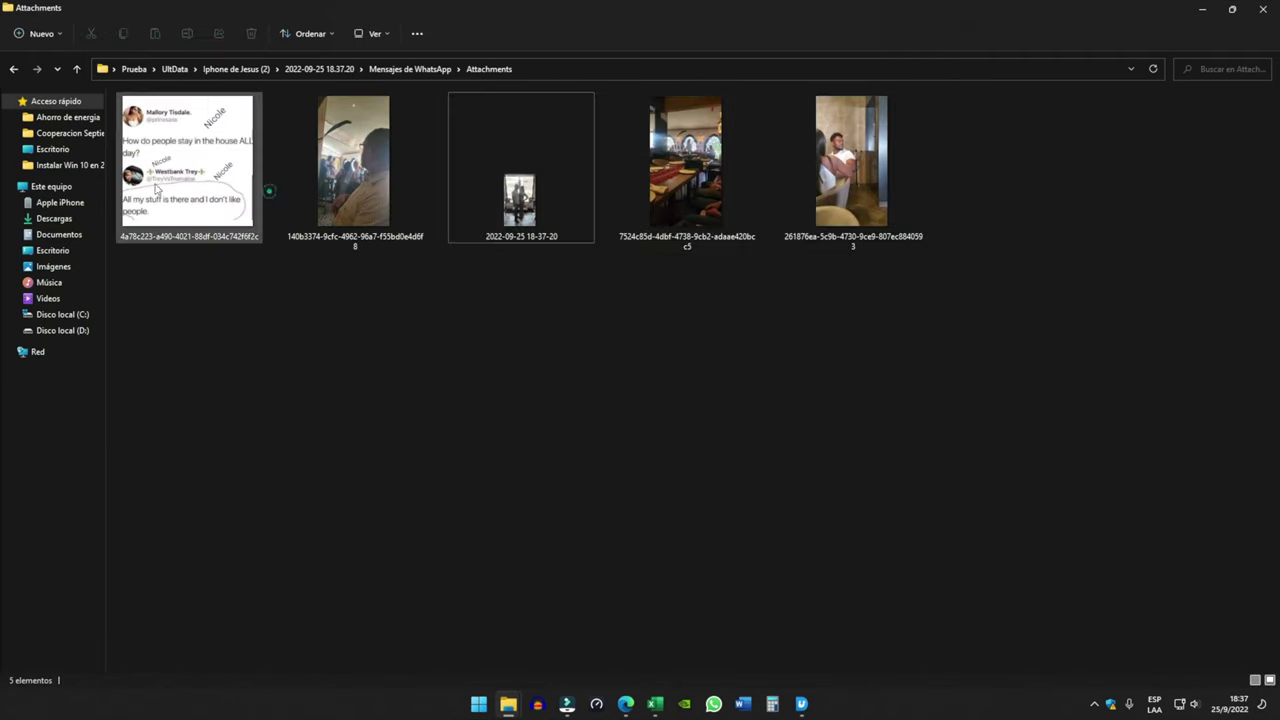
- Switch back to UltData and open another WhatsApp conversation, below the recovered one, whose latest item is a video
key("super+d")
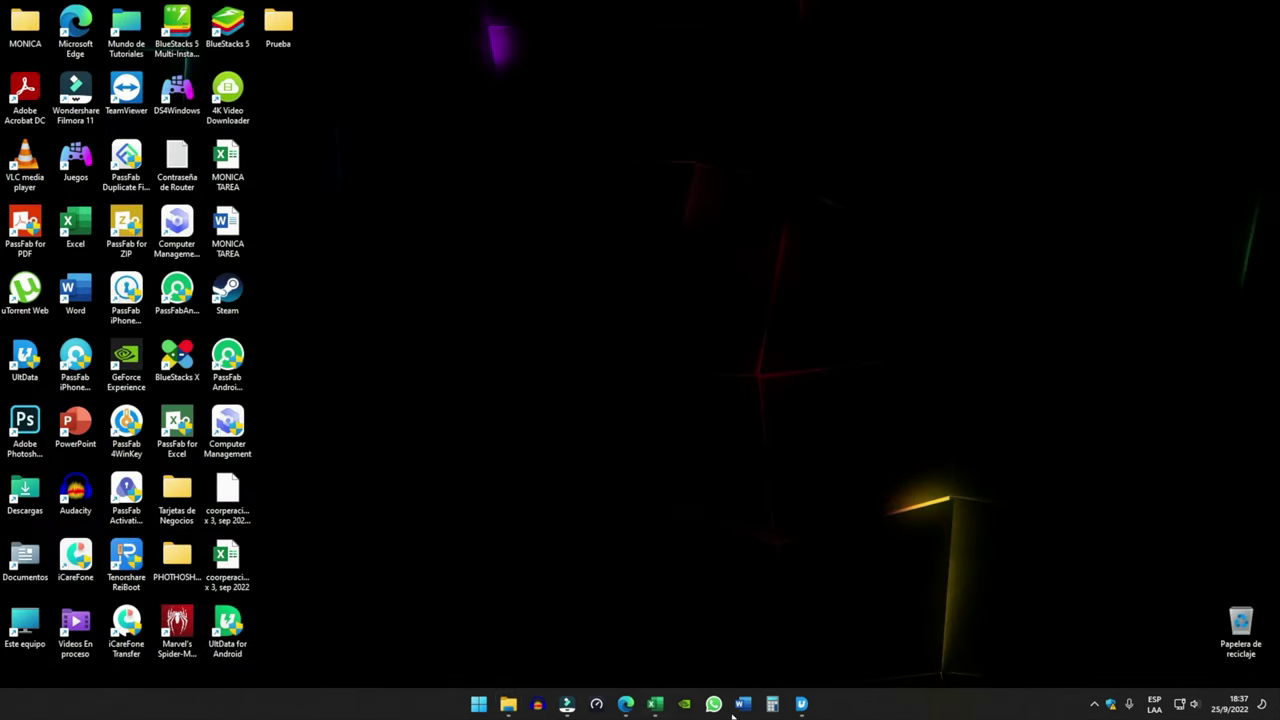
left_click(803, 705)
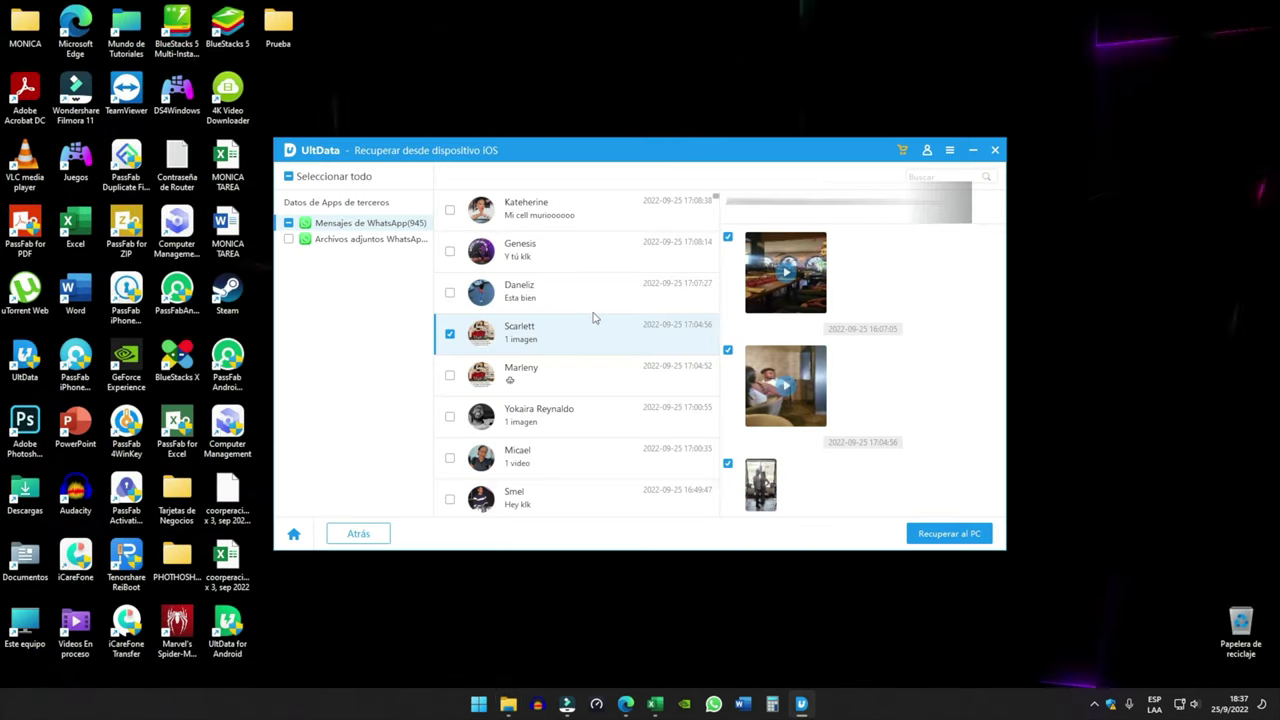
scroll(650, 322, "down", 1)
scroll(700, 325, "up", 1)
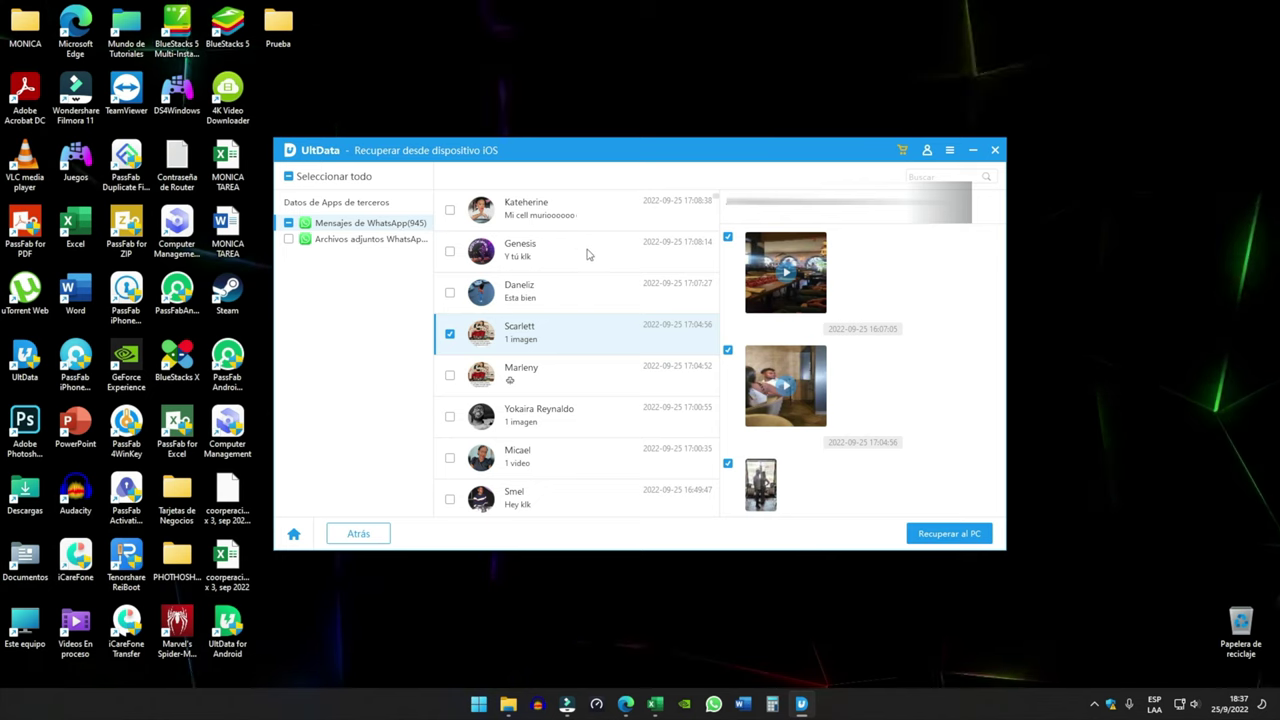
scroll(589, 255, "down", 2)
scroll(541, 398, "down", 1)
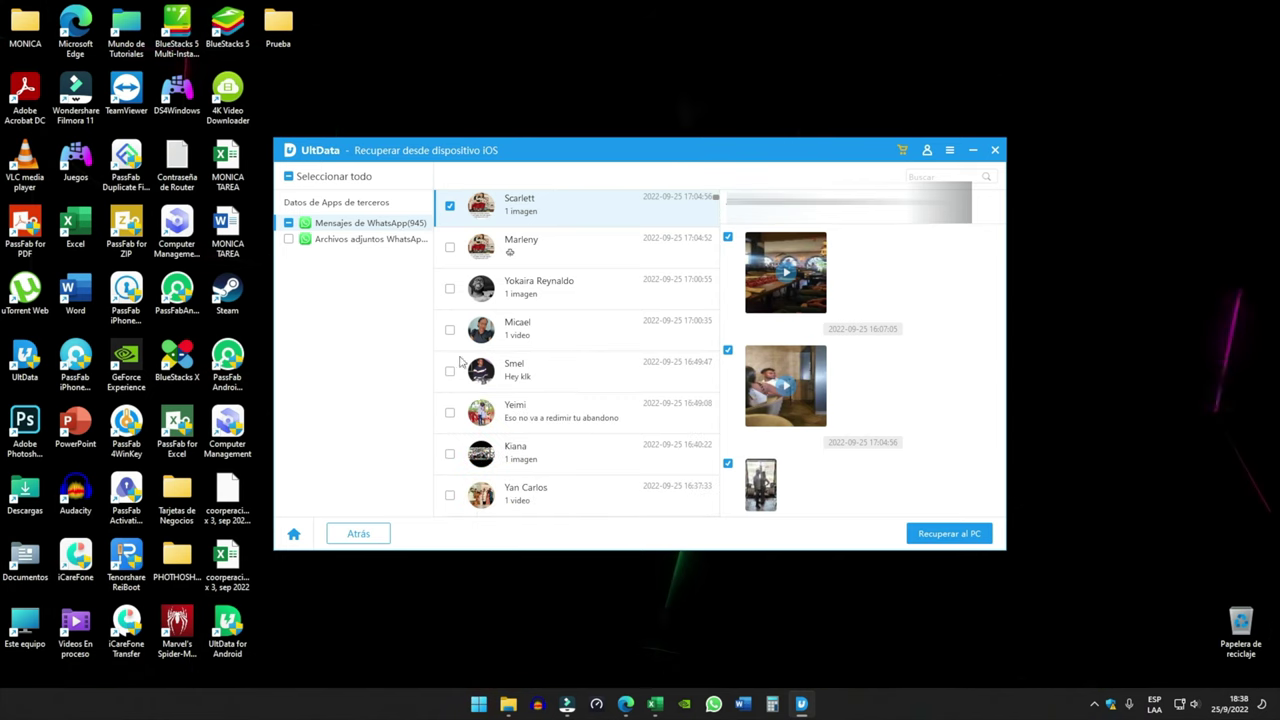
left_click(564, 338)
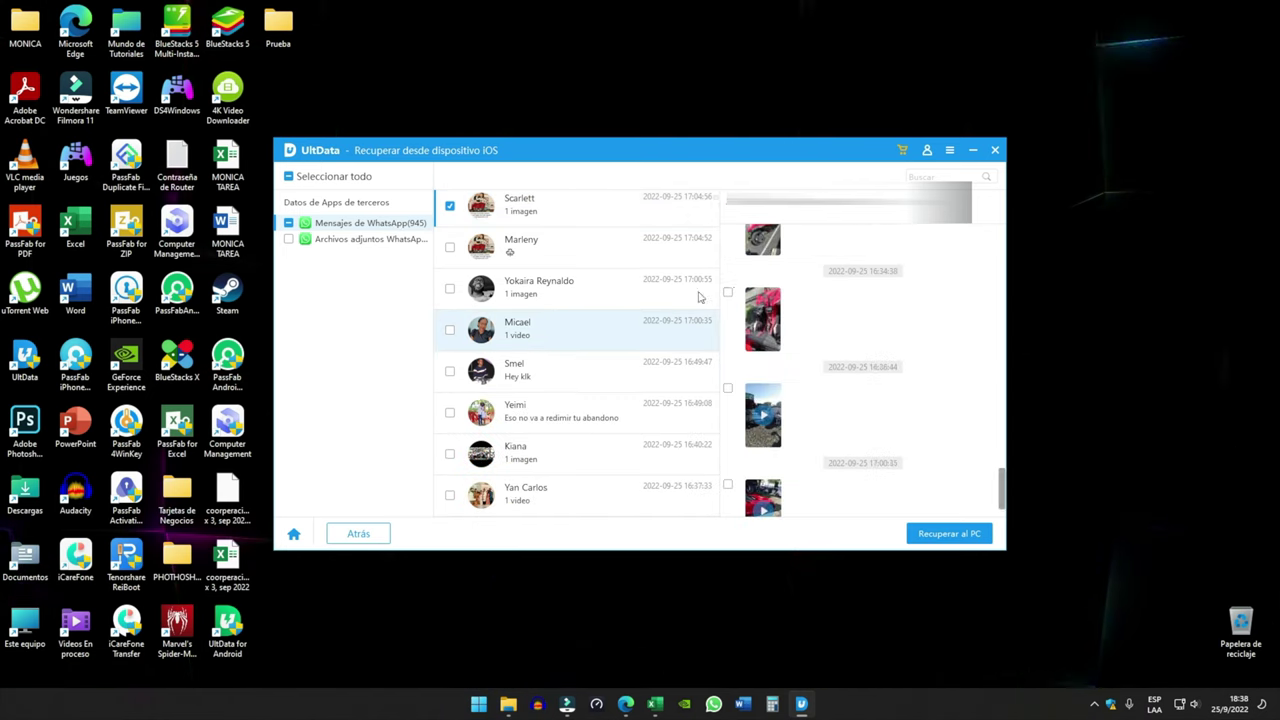
- Include the recent motorcycle photos and the video sent at 16:36:44 from the open conversation in the recovery
left_click(727, 292)
left_click(727, 387)
left_click(727, 484)
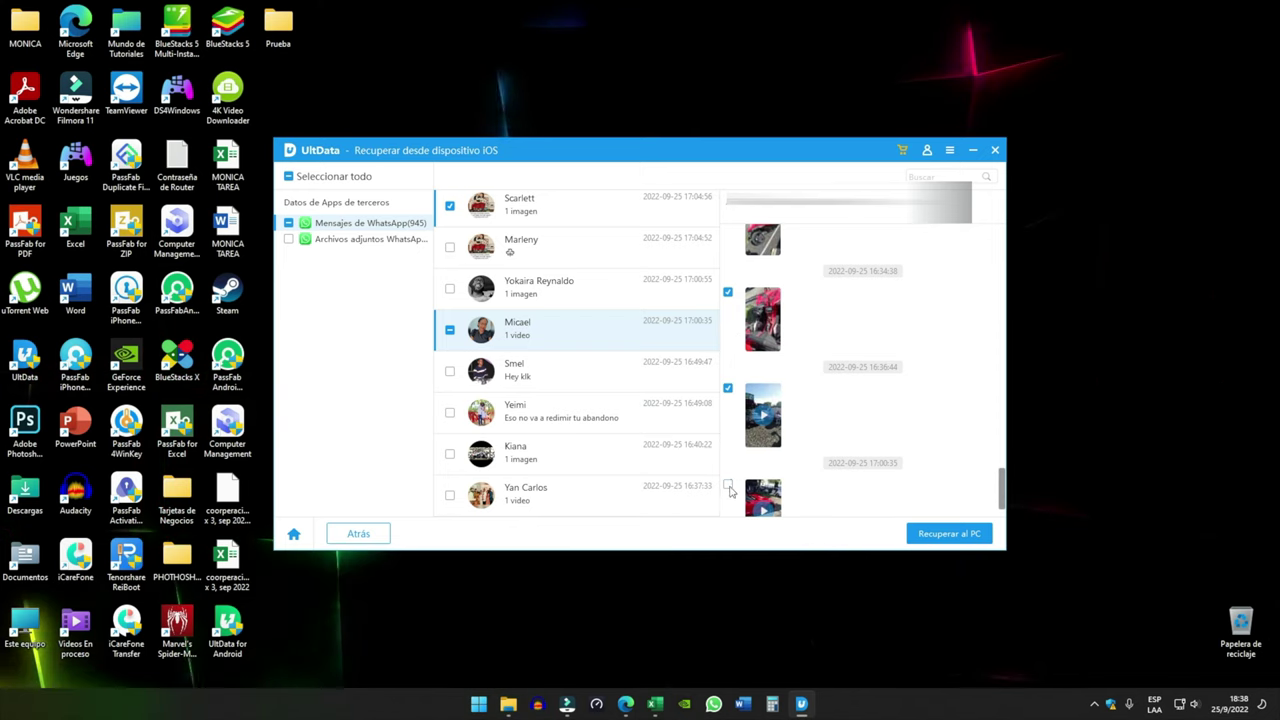
scroll(657, 227, "up", 1)
scroll(841, 374, "up", 1)
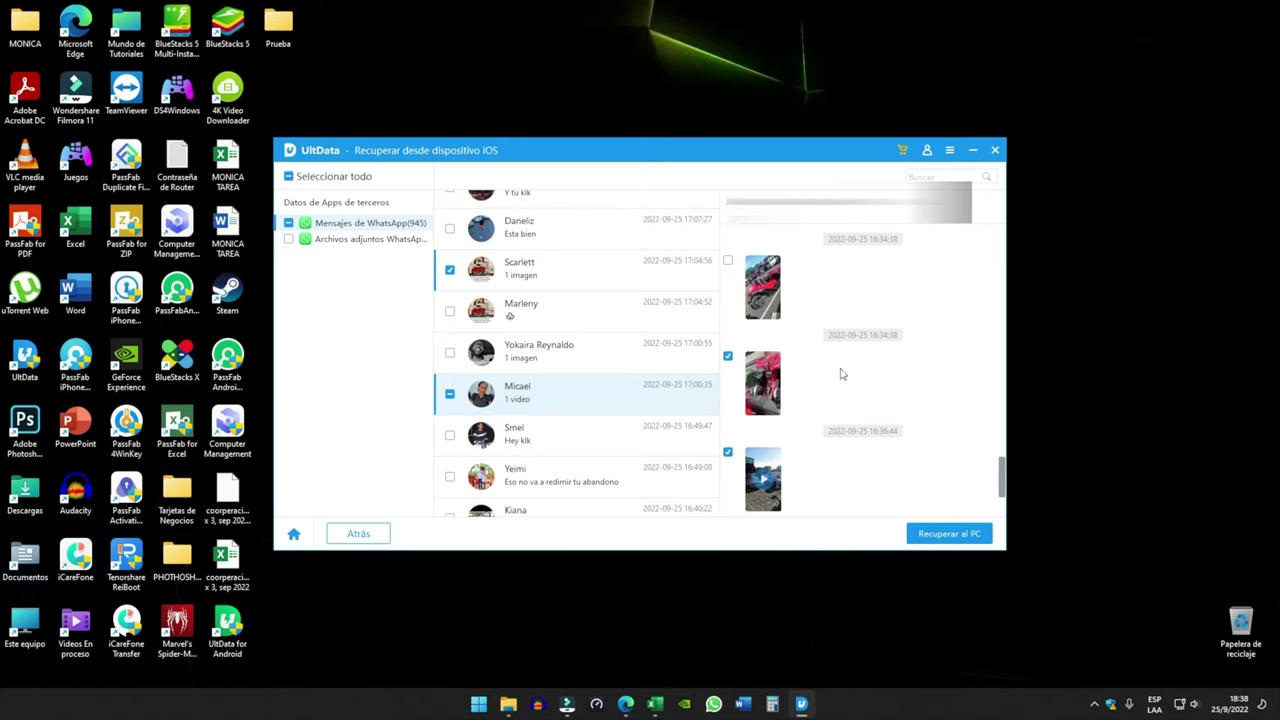
left_click(727, 261)
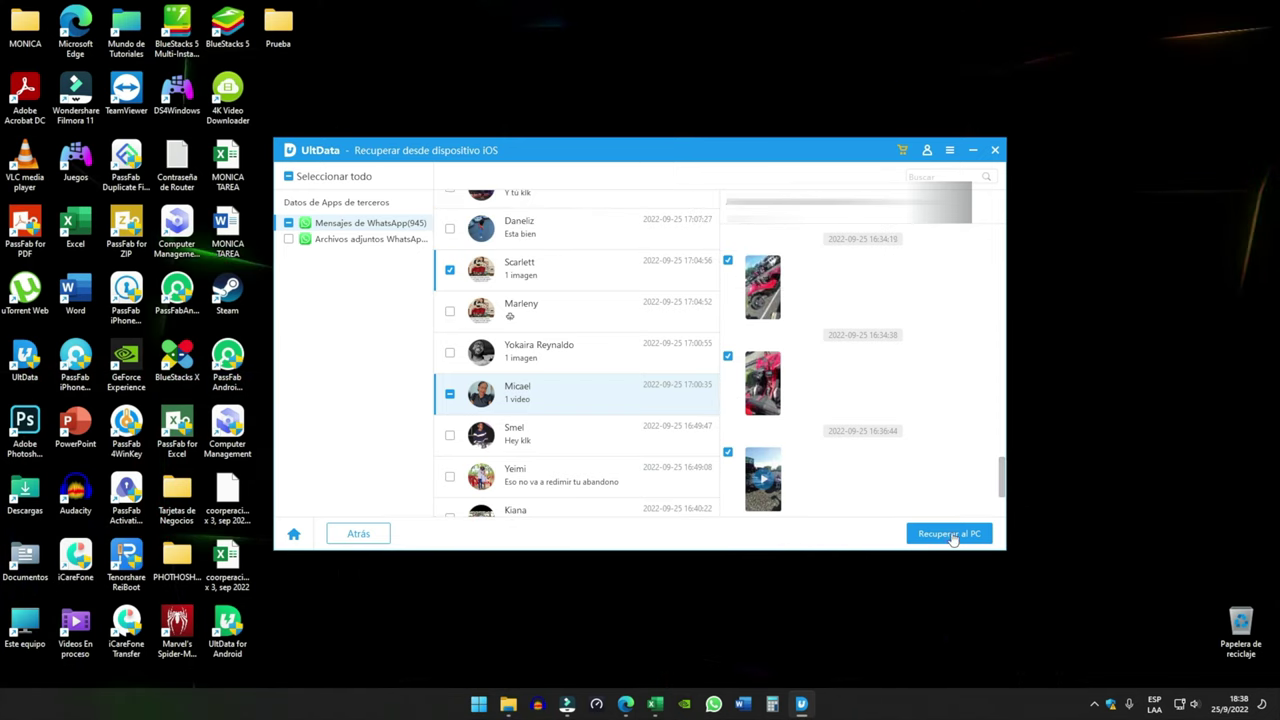
- Recover the extended WhatsApp selection to the PC, saving it in the existing Prueba folder on the desktop
left_click(950, 534)
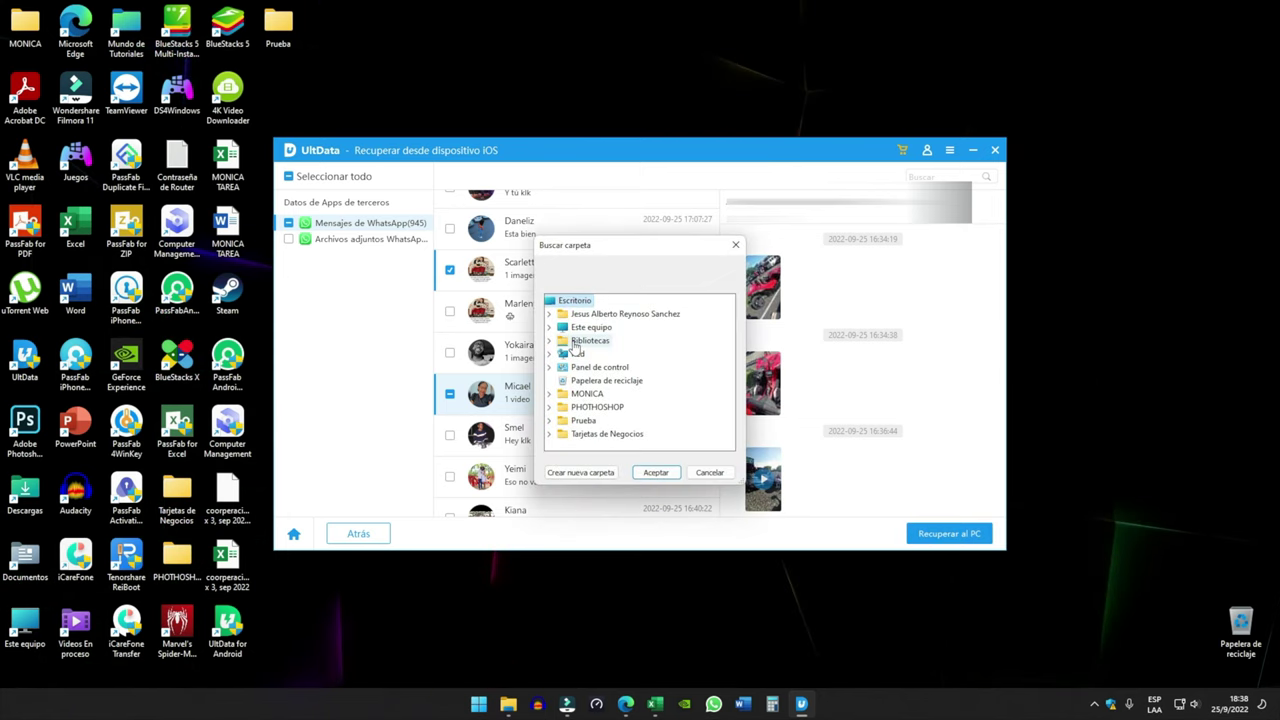
left_click(655, 473)
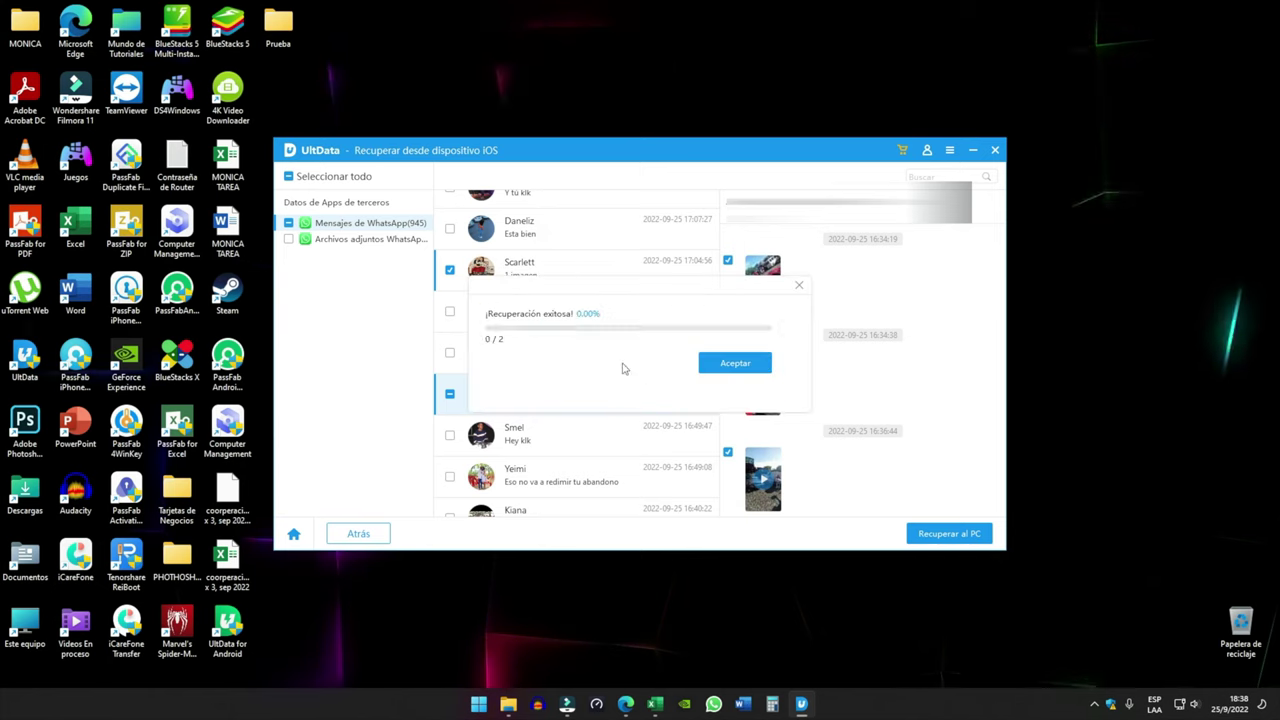
left_click(740, 366)
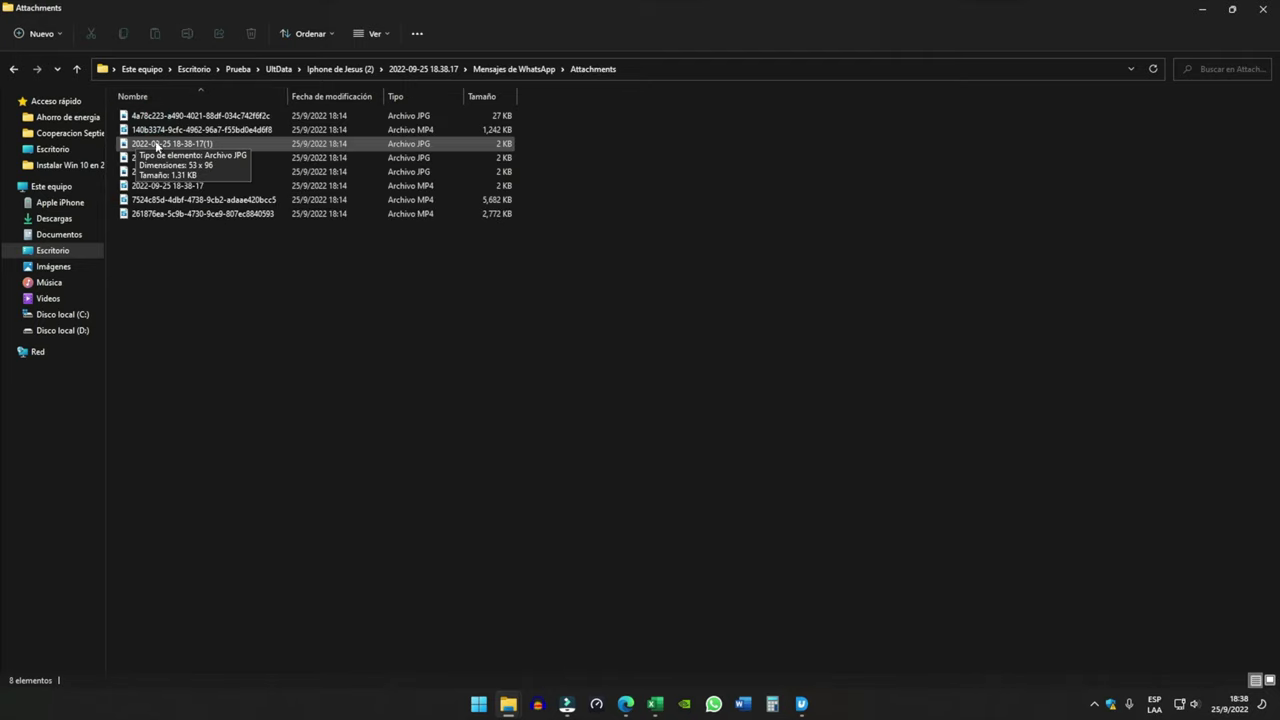
- Show the newly recovered attachments as large thumbnails and check the added photos and video
scroll(193, 254, "up", 3)
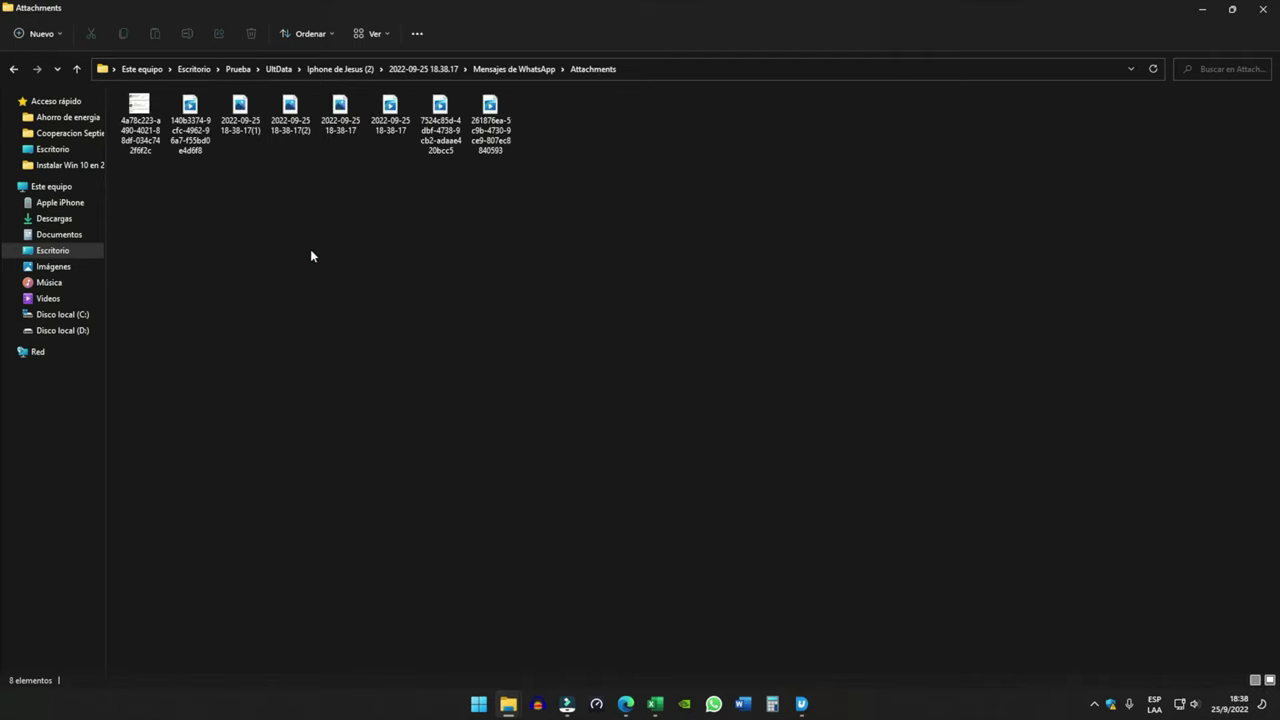
scroll(323, 257, "up", 1)
left_click_drag(260, 103, 491, 260)
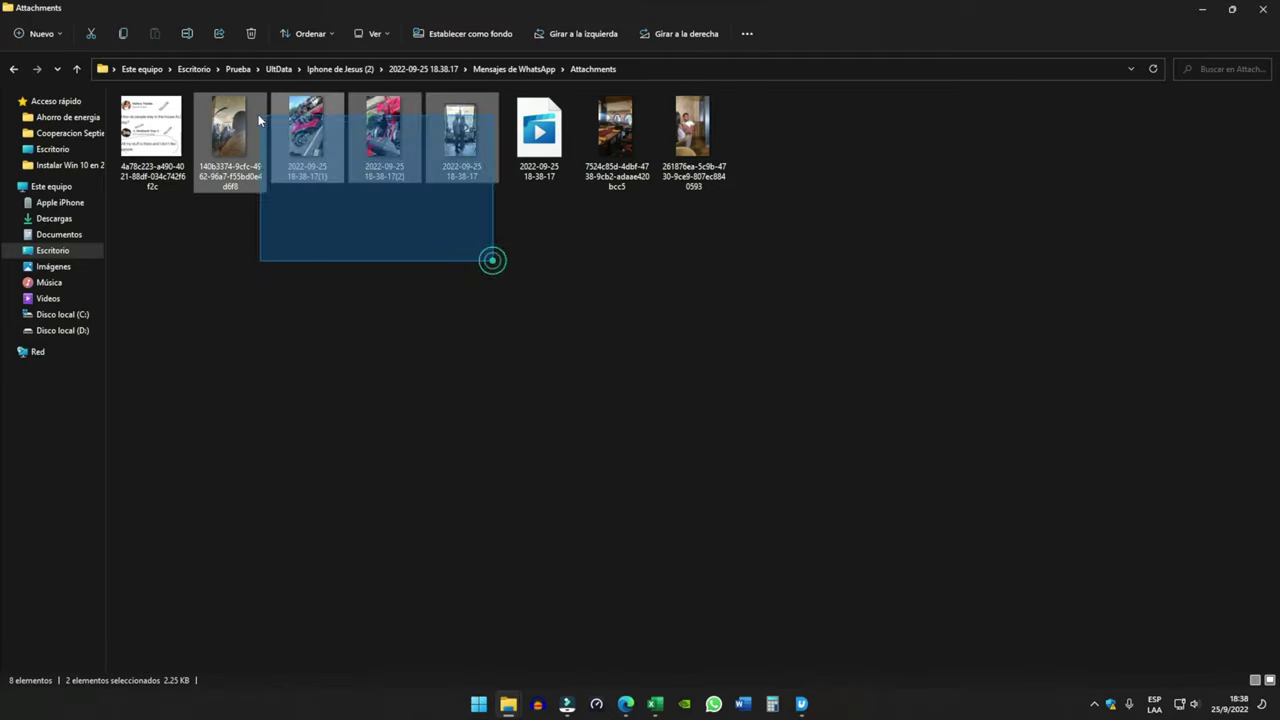
left_click(751, 143)
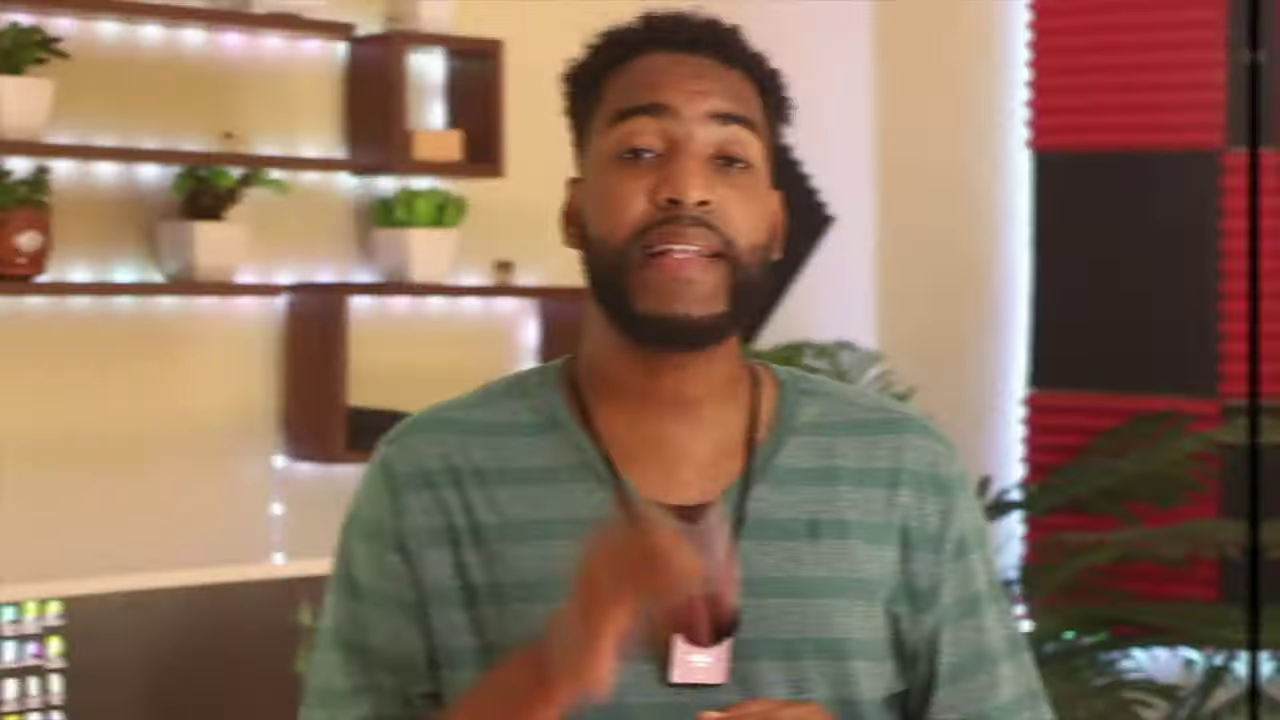